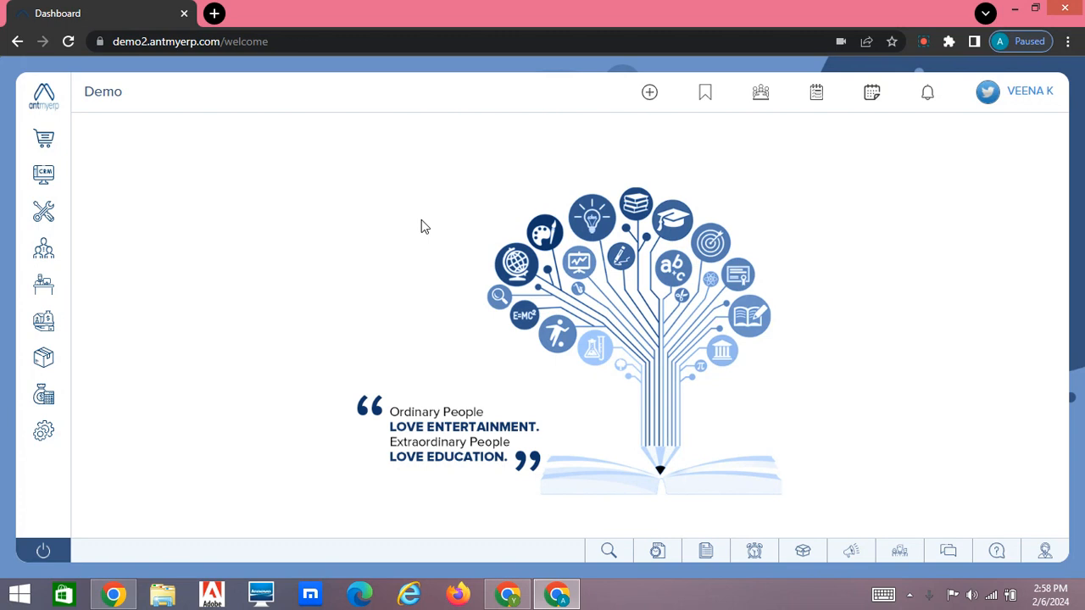
Step: Open the Service module's RMA list, and open the company Settings in a separate browser tab
mouse_move(35, 219)
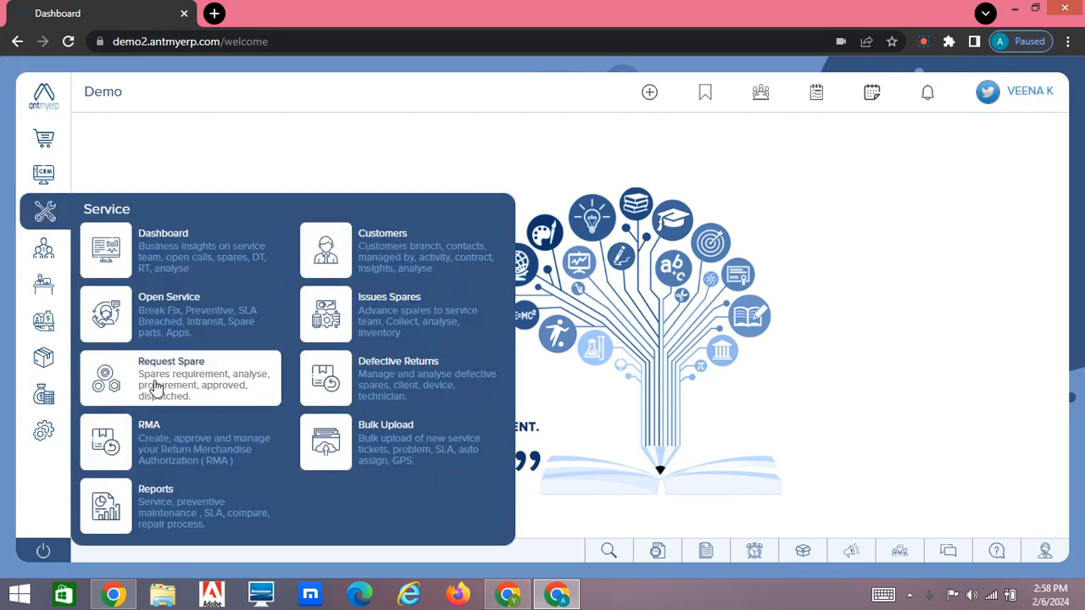
left_click(161, 434)
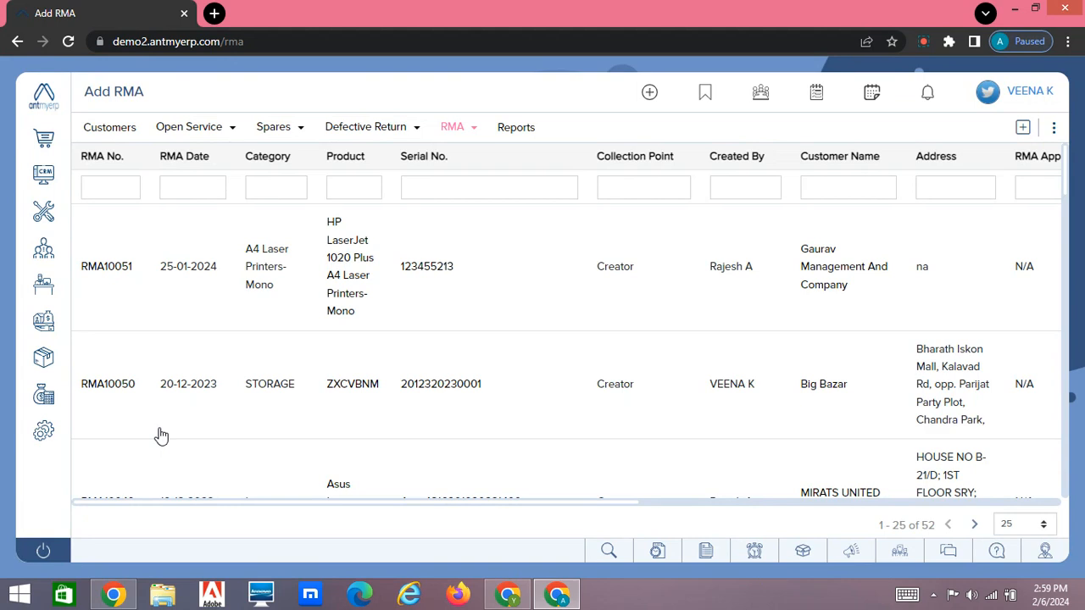
mouse_move(45, 431)
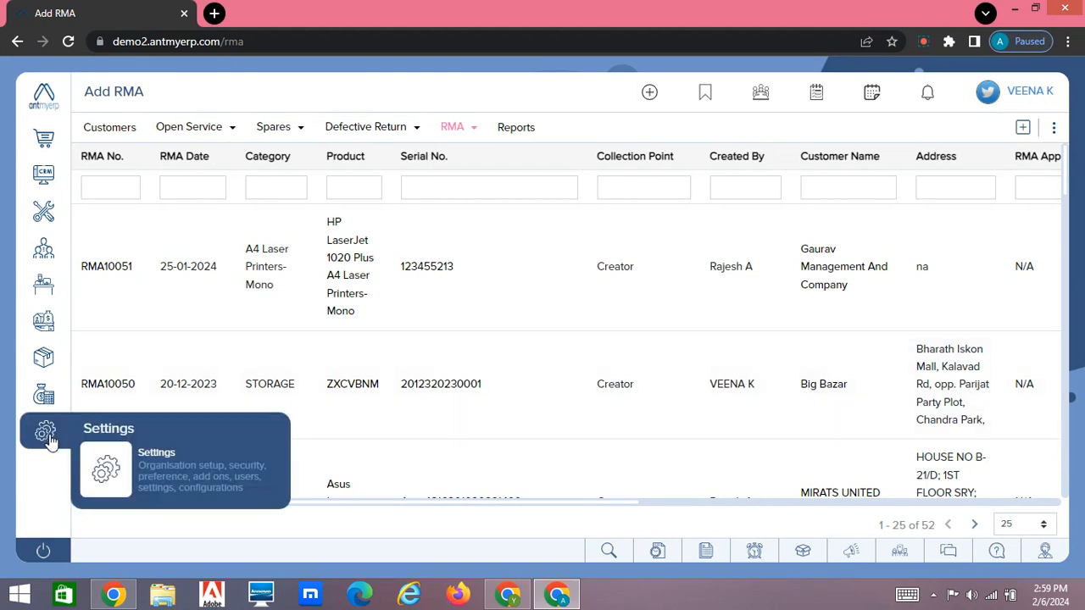
left_click(150, 464, "ctrl")
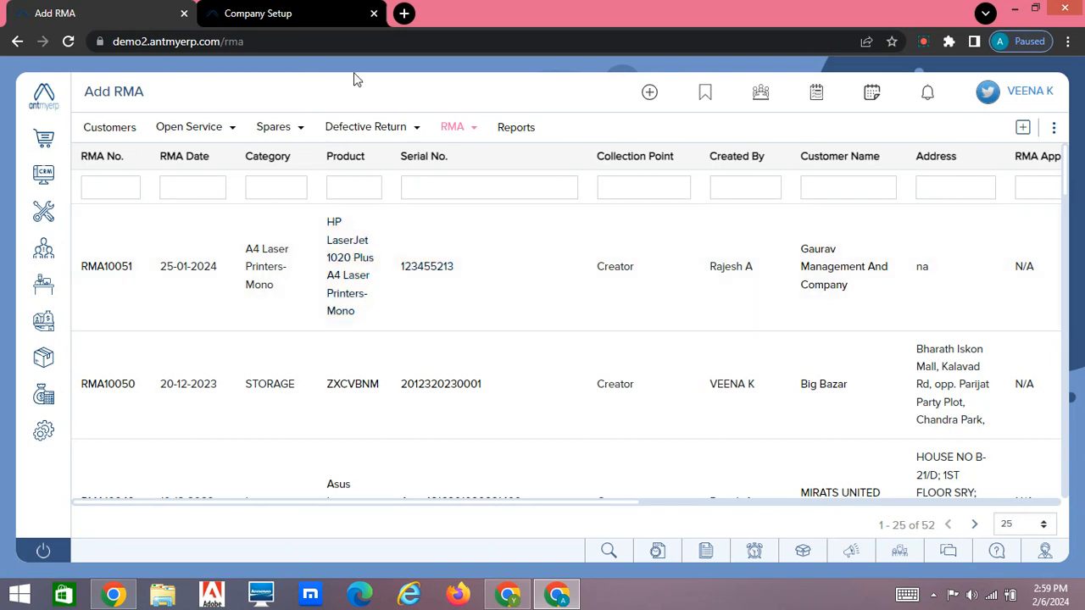
left_click(301, 7)
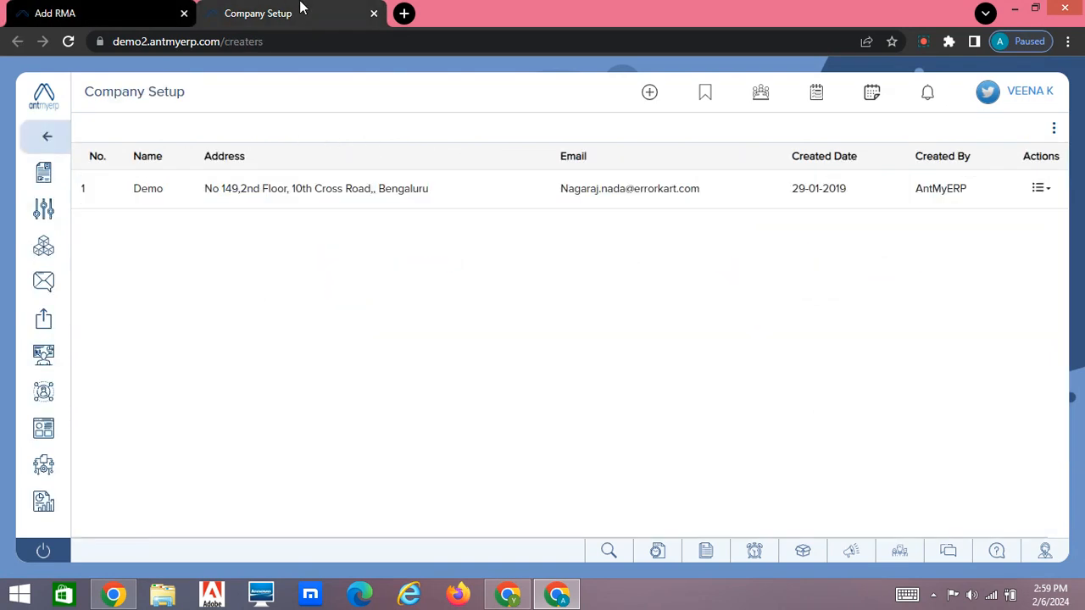
Step: Open the Return Merchandise Authorization (RMA) masters within the Service masters
mouse_move(49, 356)
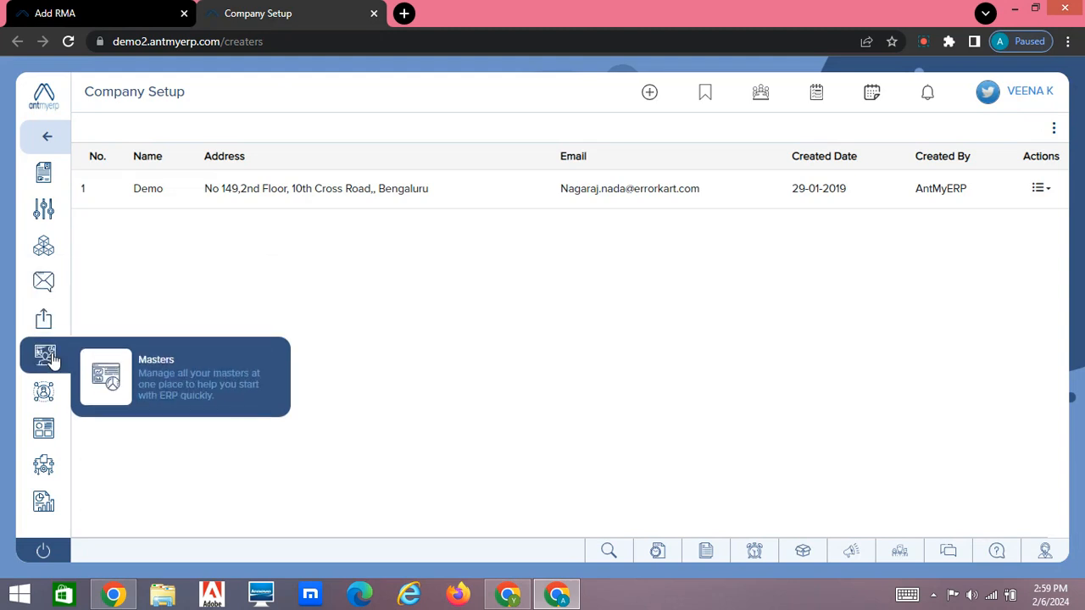
left_click(181, 378)
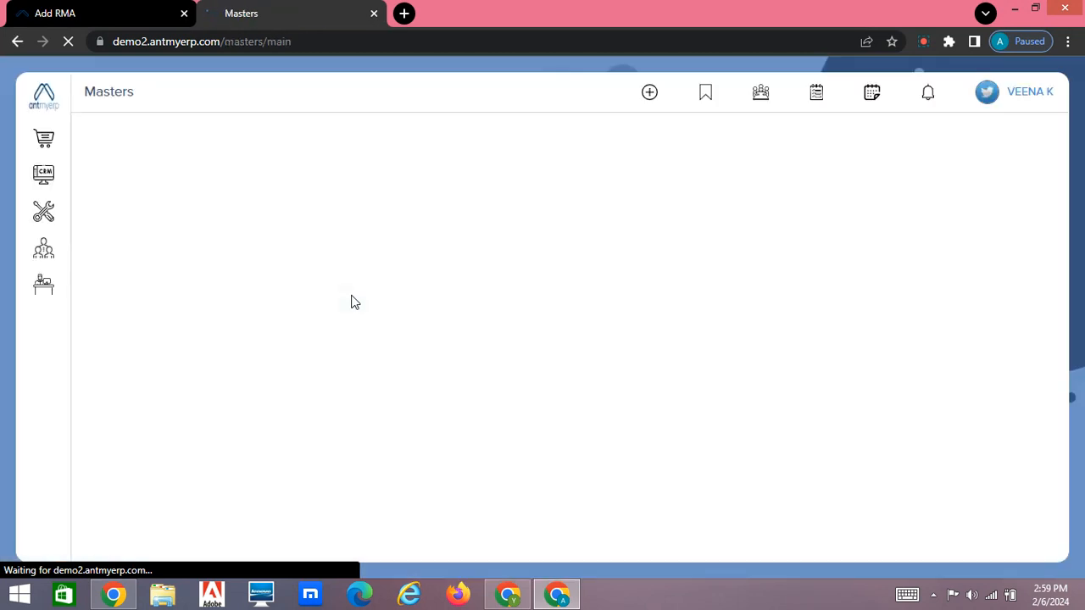
left_click(679, 314)
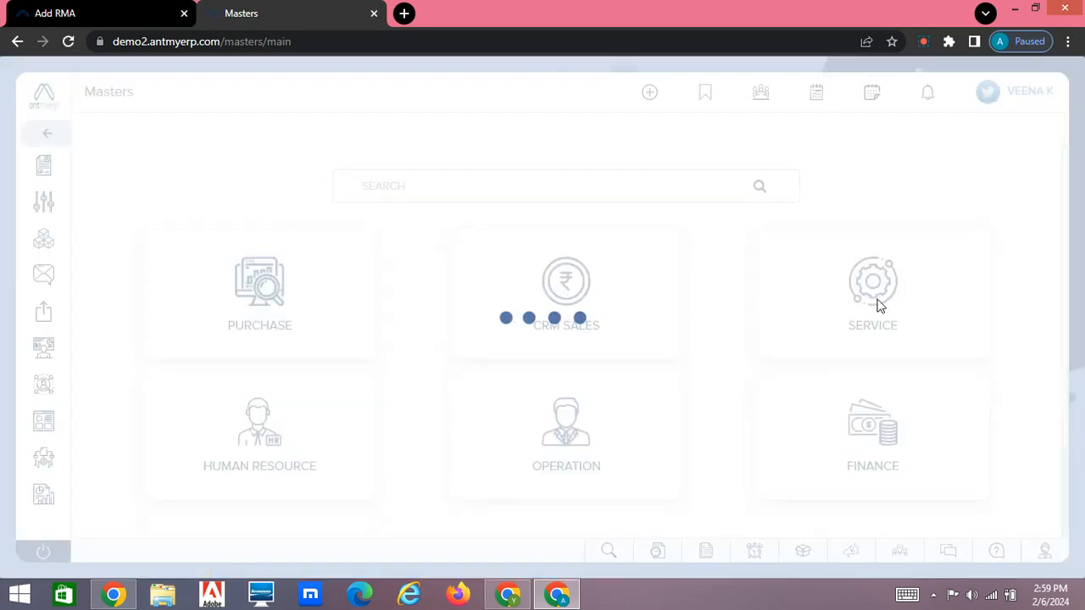
left_click(879, 303)
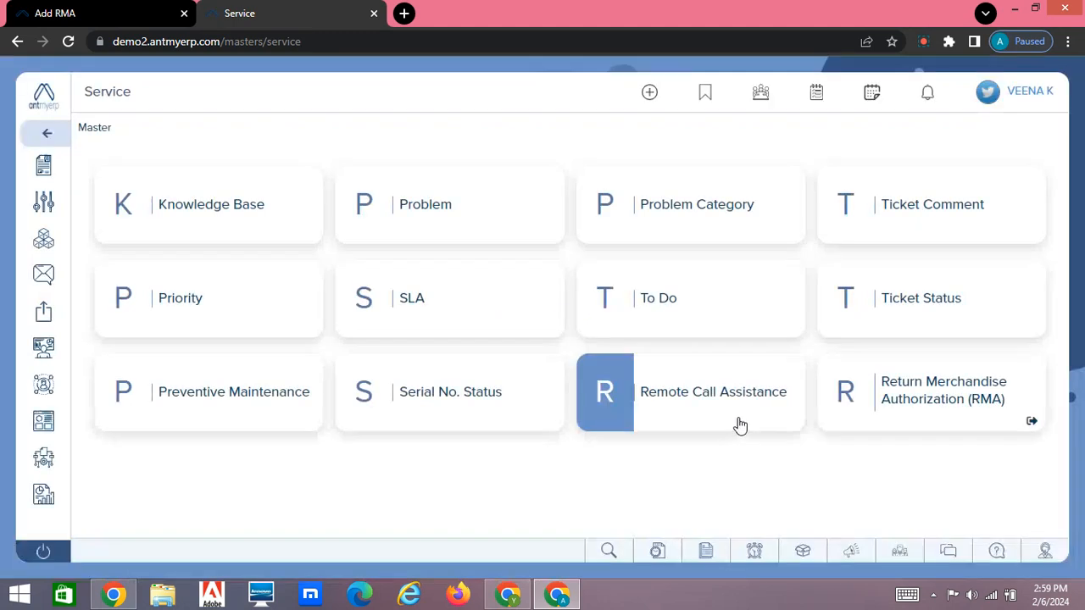
left_click(925, 392)
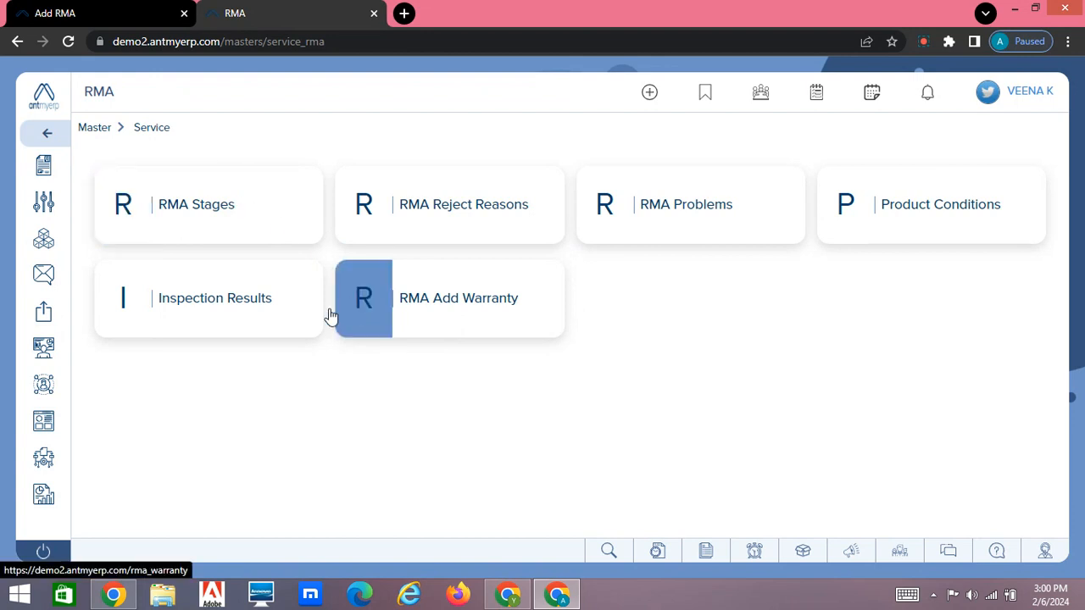
Step: Check the RMA and RMA stage sequence options in the Service settings preferences
mouse_move(46, 245)
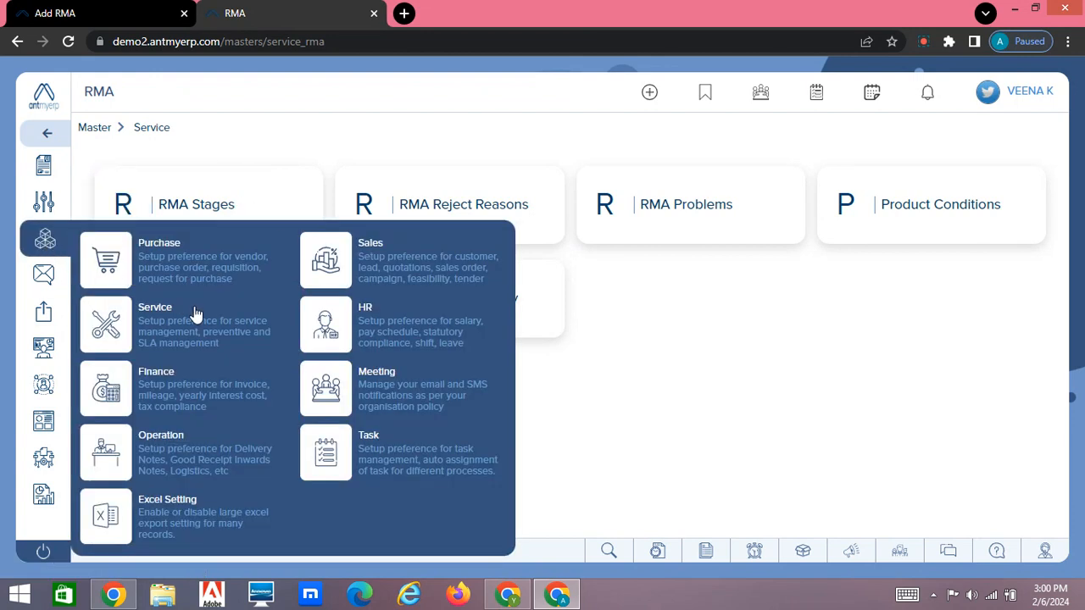
left_click(210, 335)
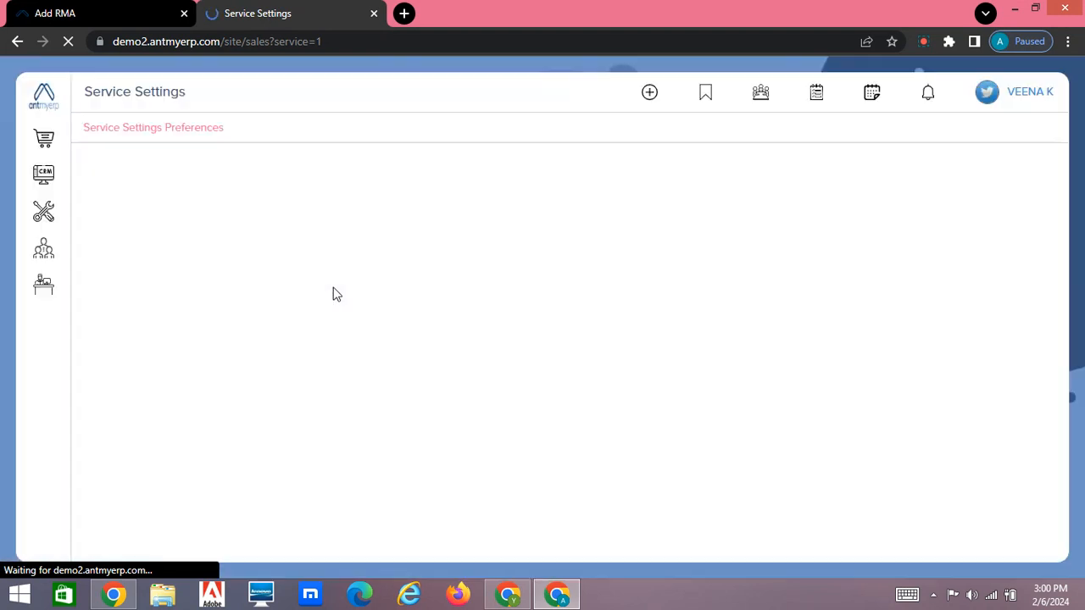
scroll(337, 294, "down", 10)
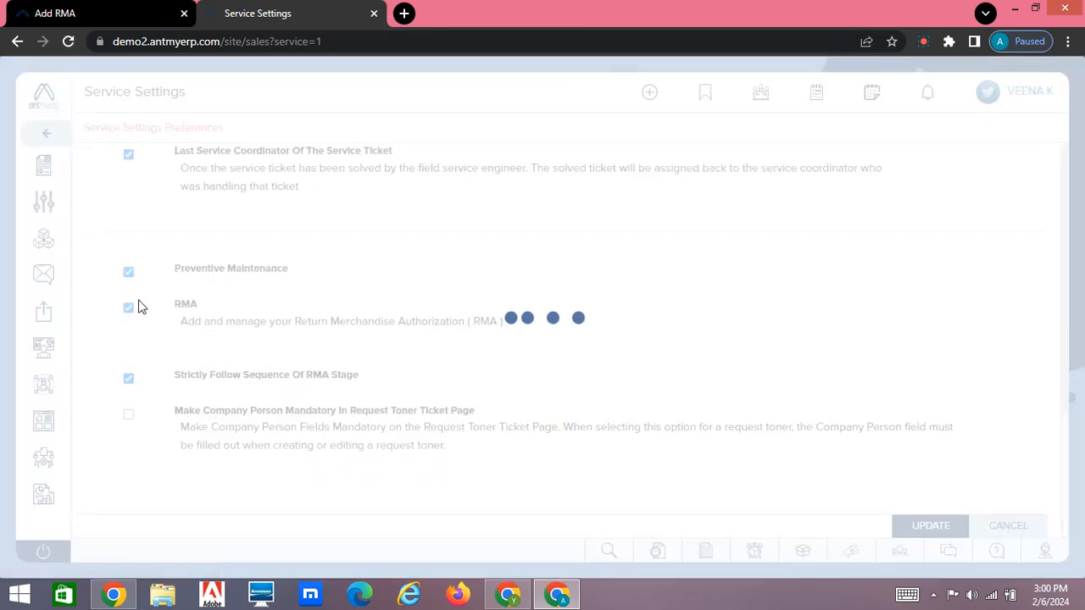
left_click(117, 10)
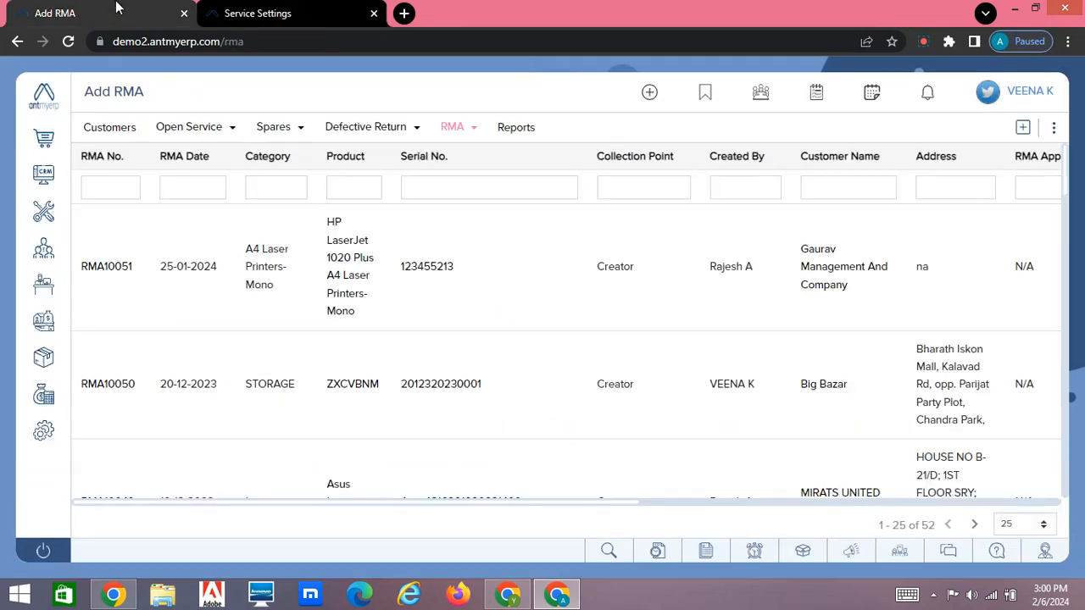
mouse_move(45, 211)
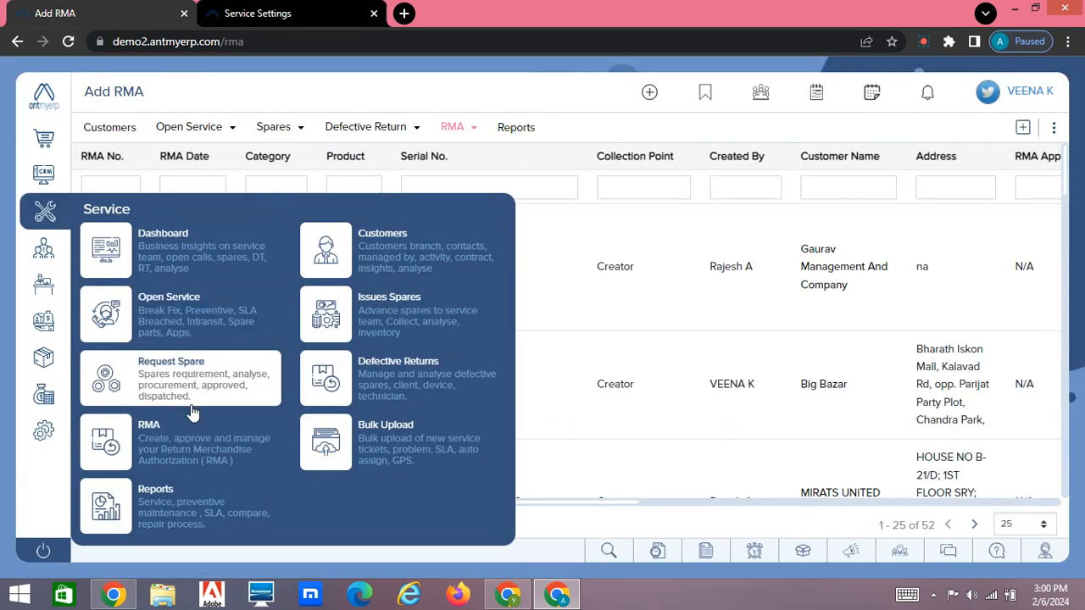
left_click(291, 8)
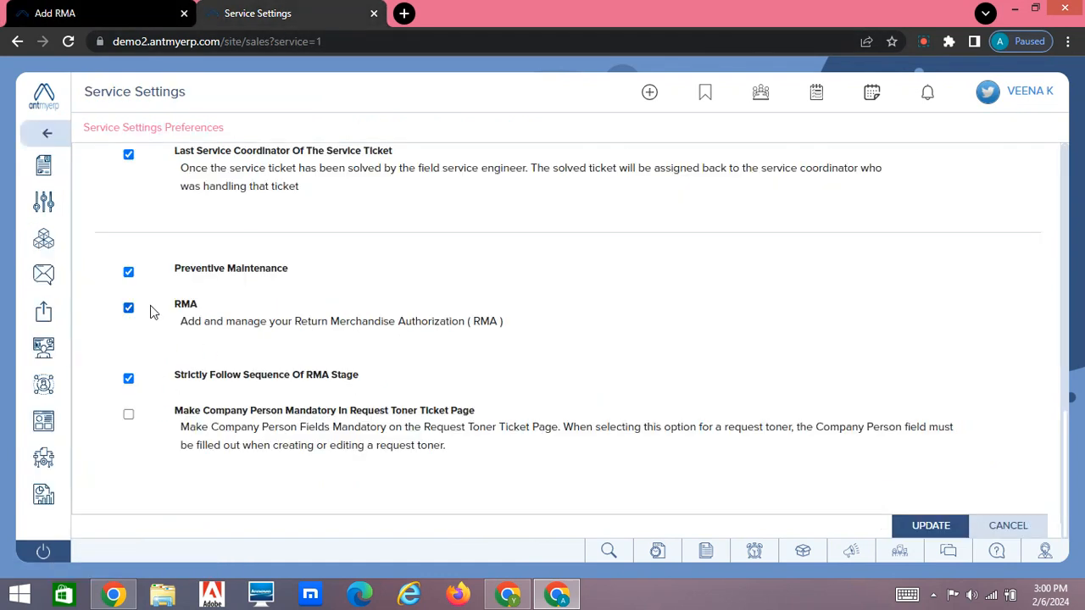
Step: From the RMA list, open Upload Warranty and view the RMA warranty records of the STORAGE product ZXCVBNM
left_click(93, 13)
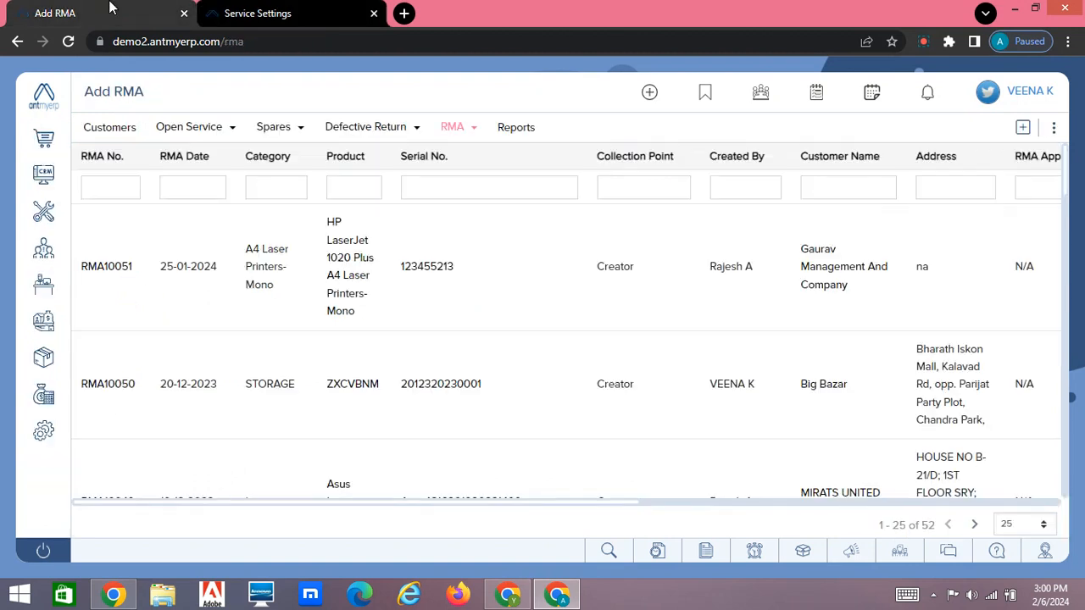
left_click(474, 134)
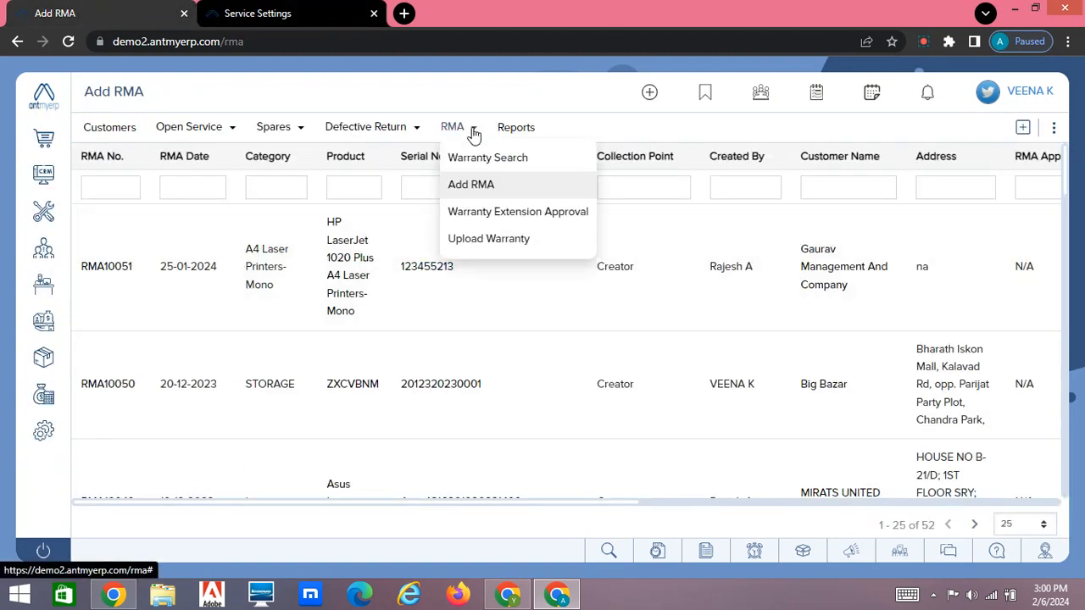
left_click(519, 241)
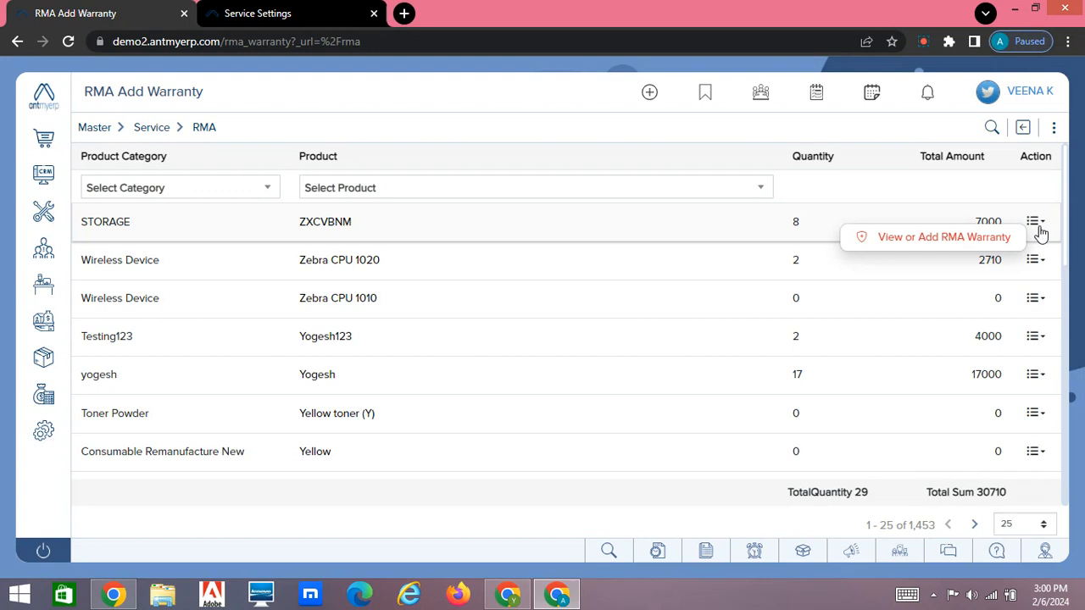
left_click(943, 240)
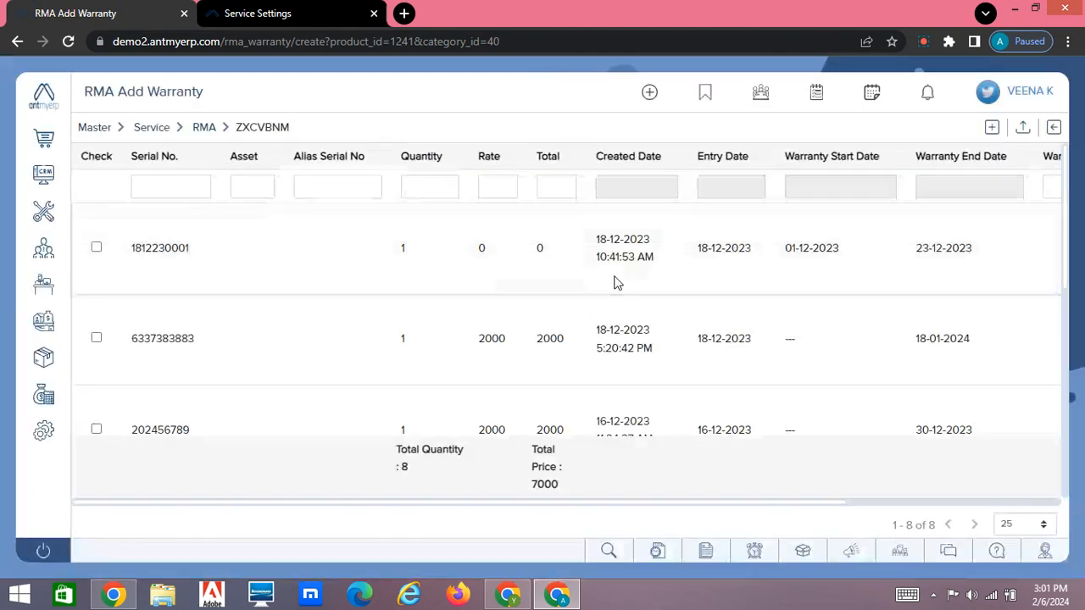
scroll(616, 283, "down", 5)
scroll(615, 284, "up", 5)
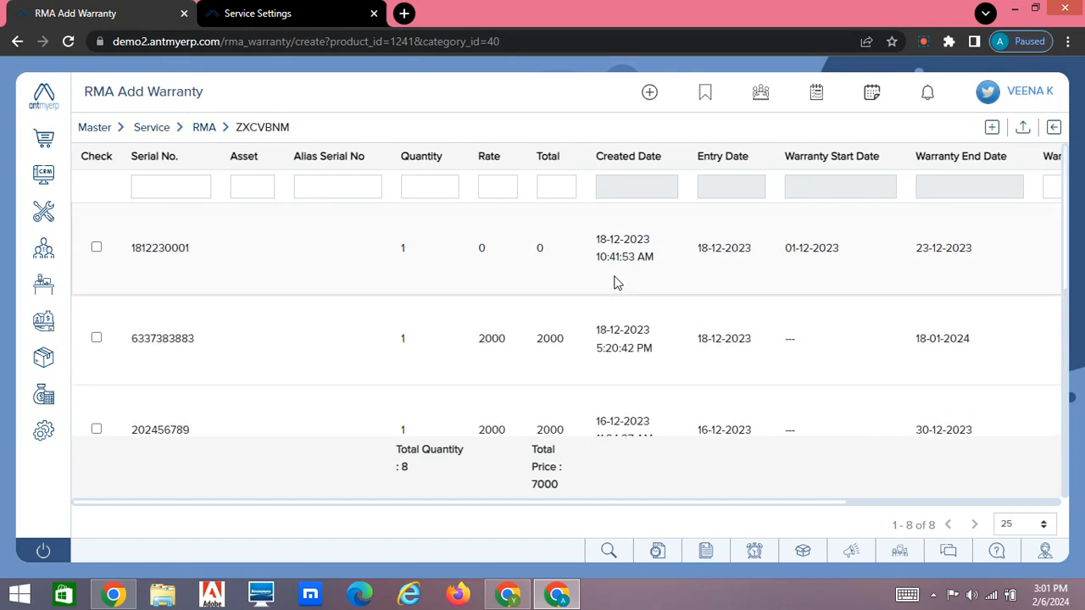
Step: Open the blank form for adding a warranty to ZXCVBNM and review its fields down to Remark
left_click(992, 129)
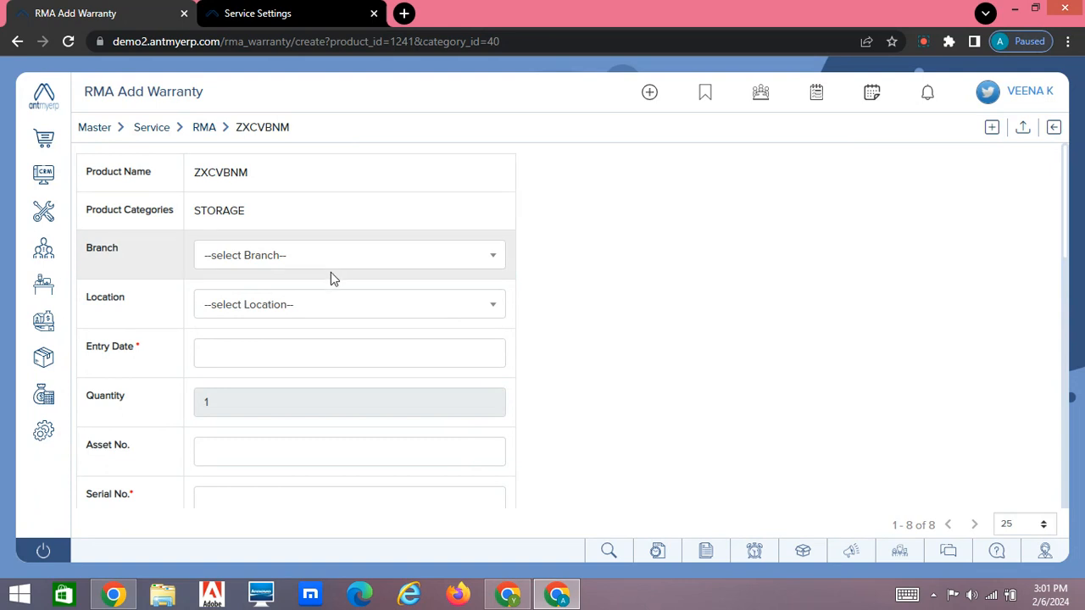
scroll(331, 315, "down", 2)
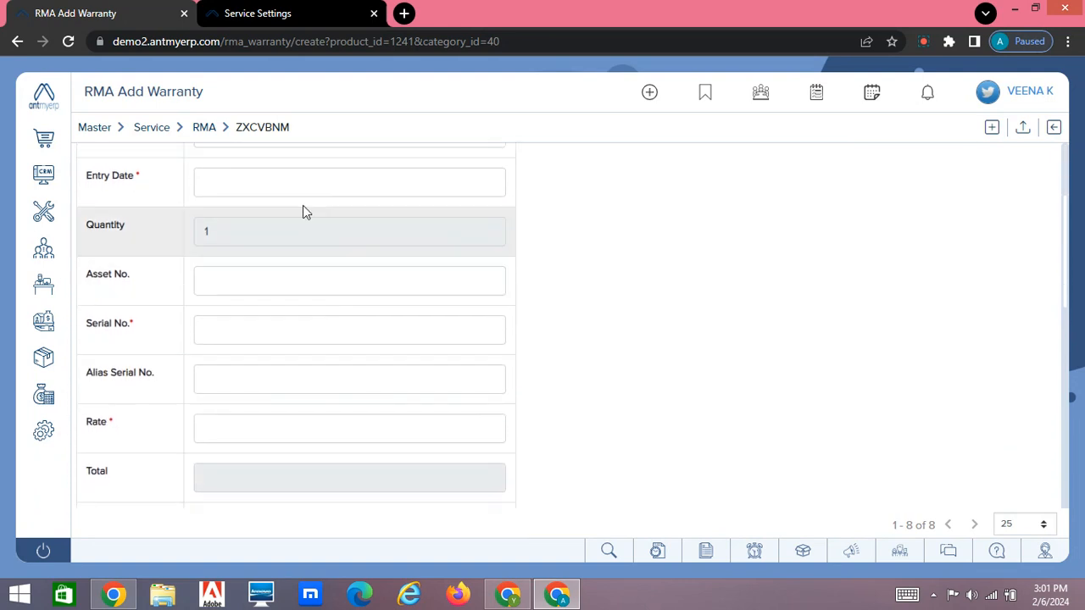
scroll(305, 331, "down", 2)
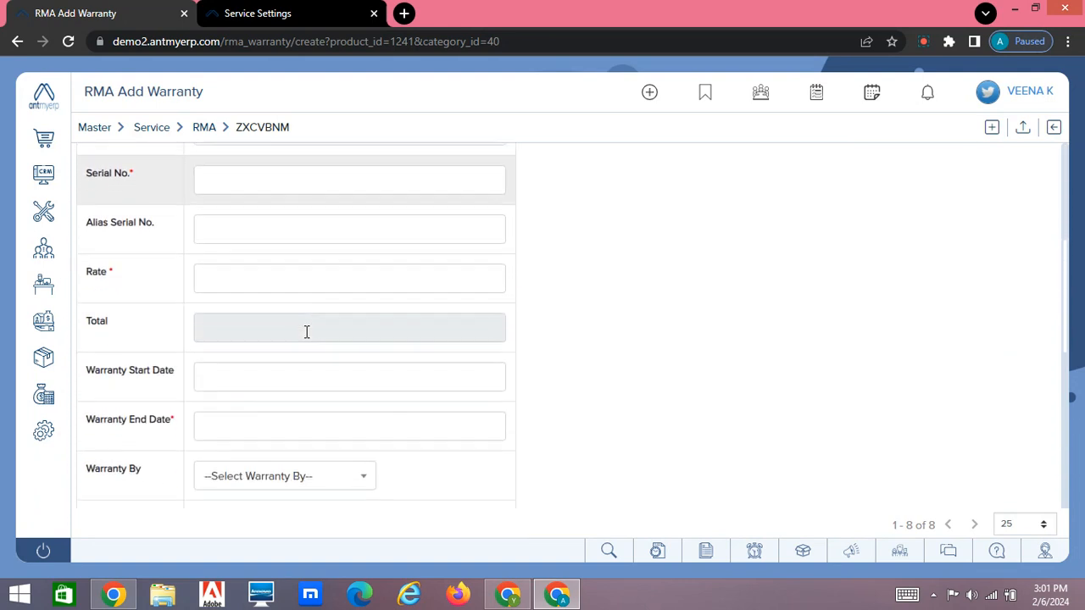
scroll(307, 332, "down", 1)
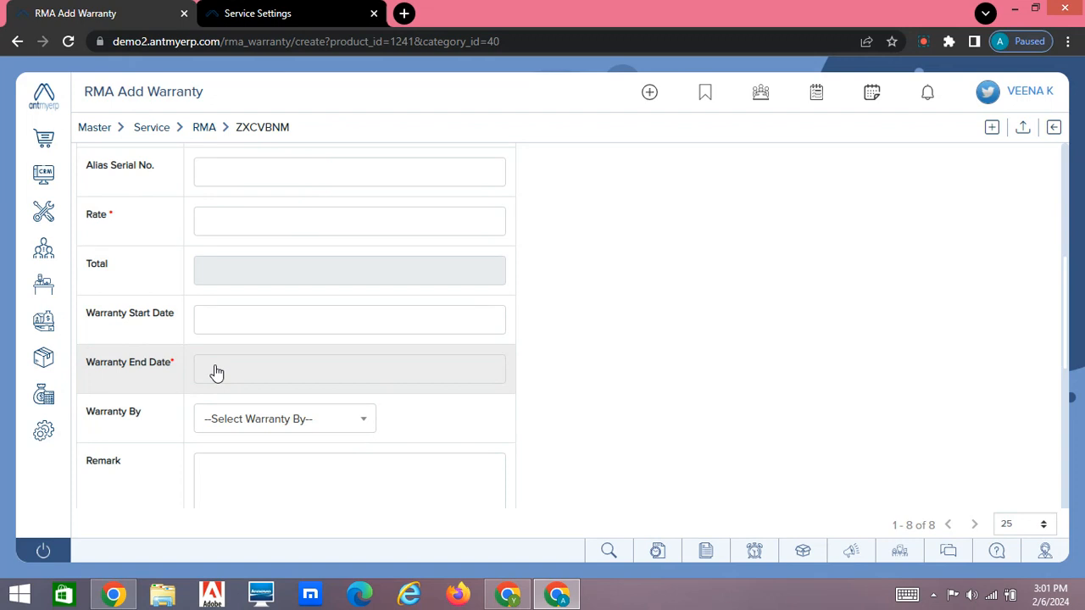
Step: Leave the warranty form without saving and return via the RMA masters to the Service module's RMA list
left_click(19, 43)
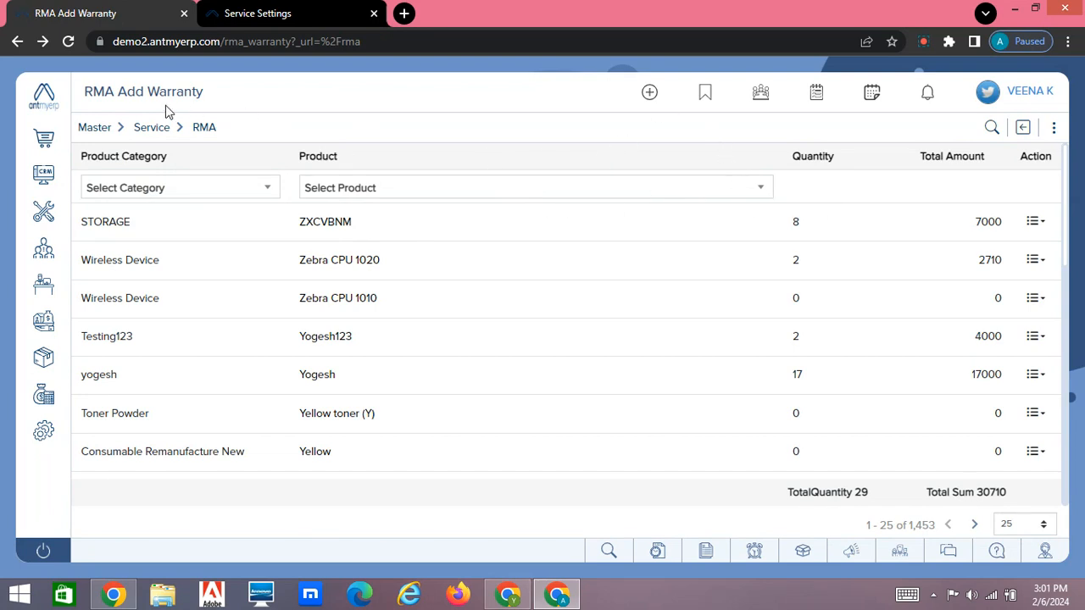
left_click(210, 129)
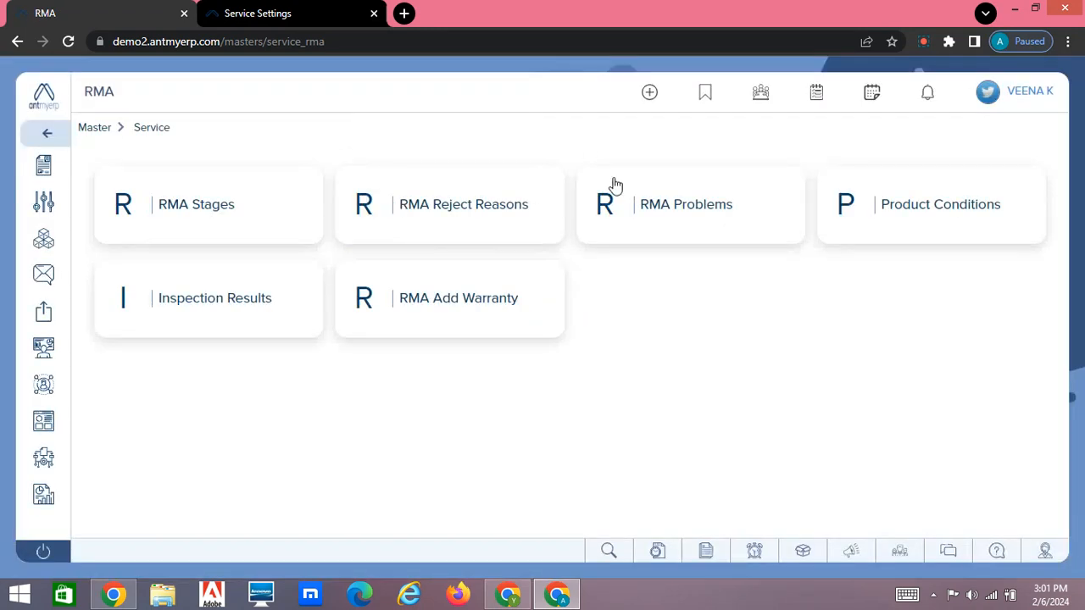
left_click(48, 133)
mouse_move(40, 241)
mouse_move(43, 211)
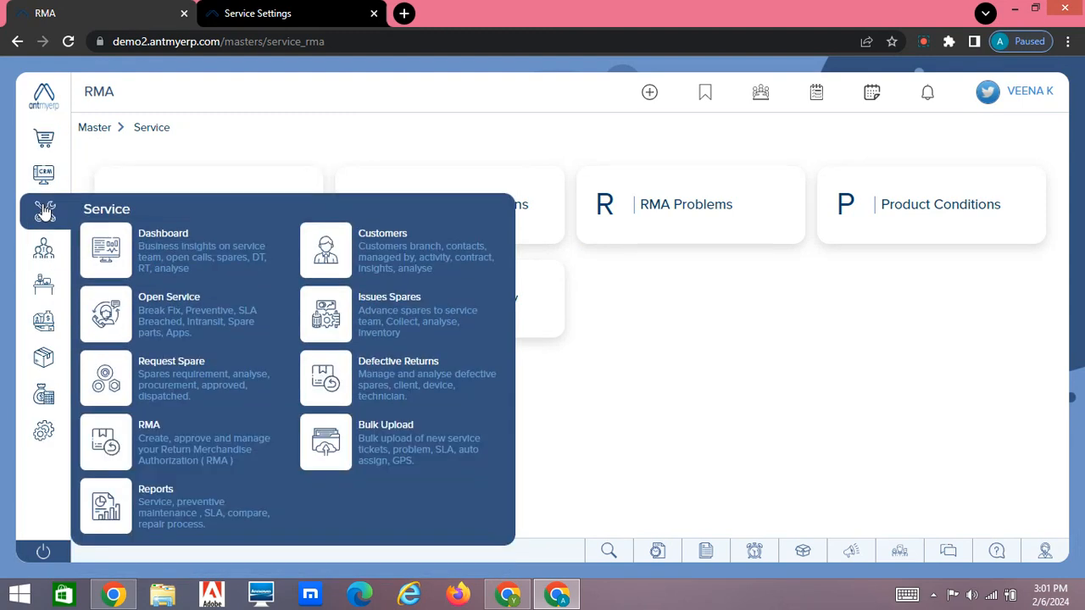
left_click(149, 438)
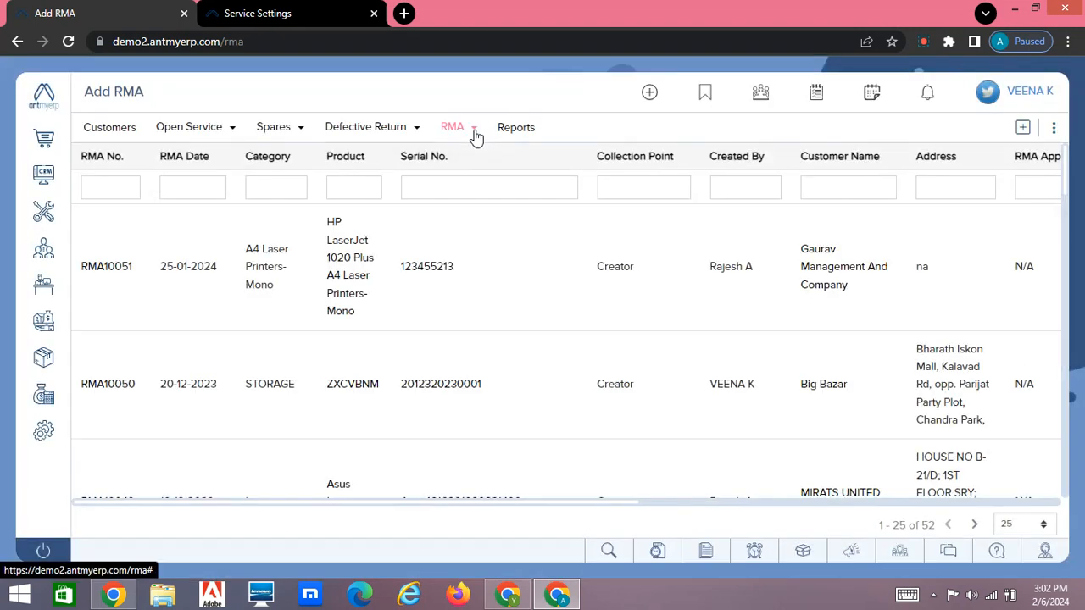
Step: Open Warranty Search in a separate browser tab and search for 23455213, copied from the serial number of RMA10051
left_click(476, 137)
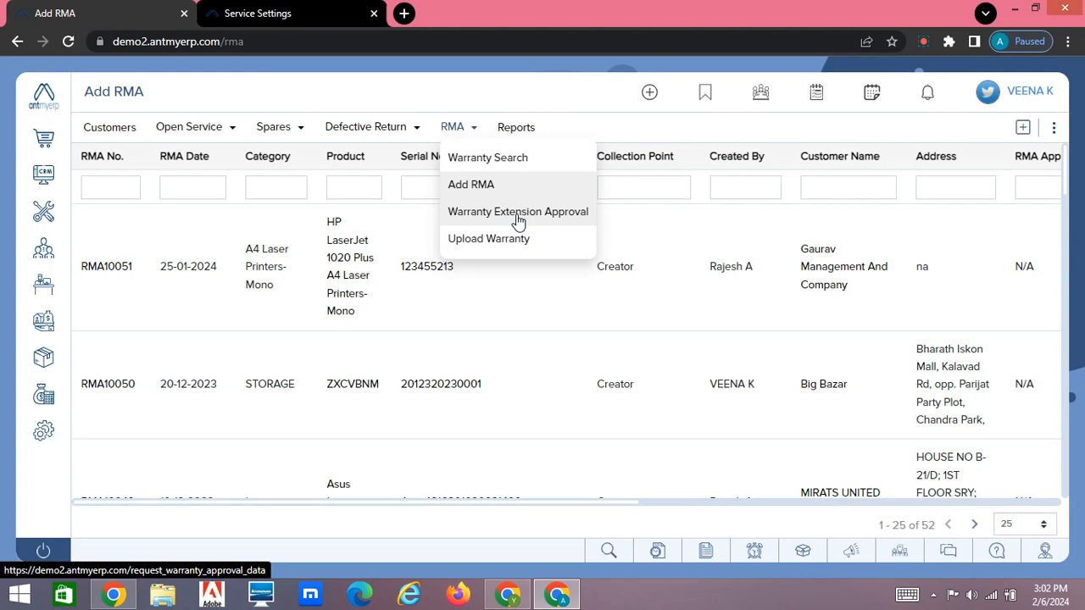
middle_click(503, 161)
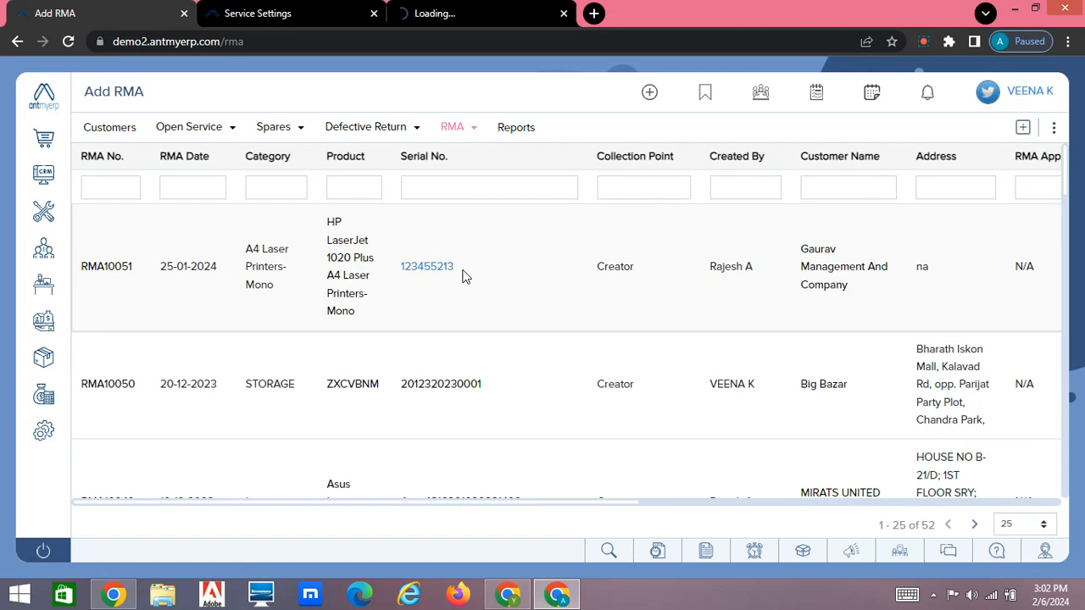
left_click_drag(464, 274, 406, 274)
key("ctrl+c")
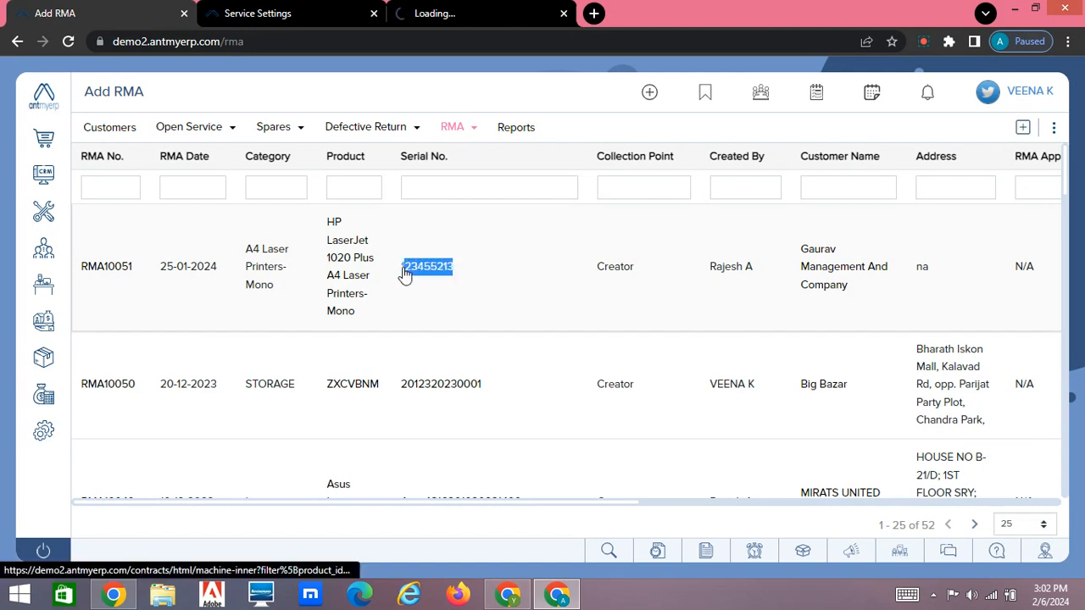
left_click(519, 12)
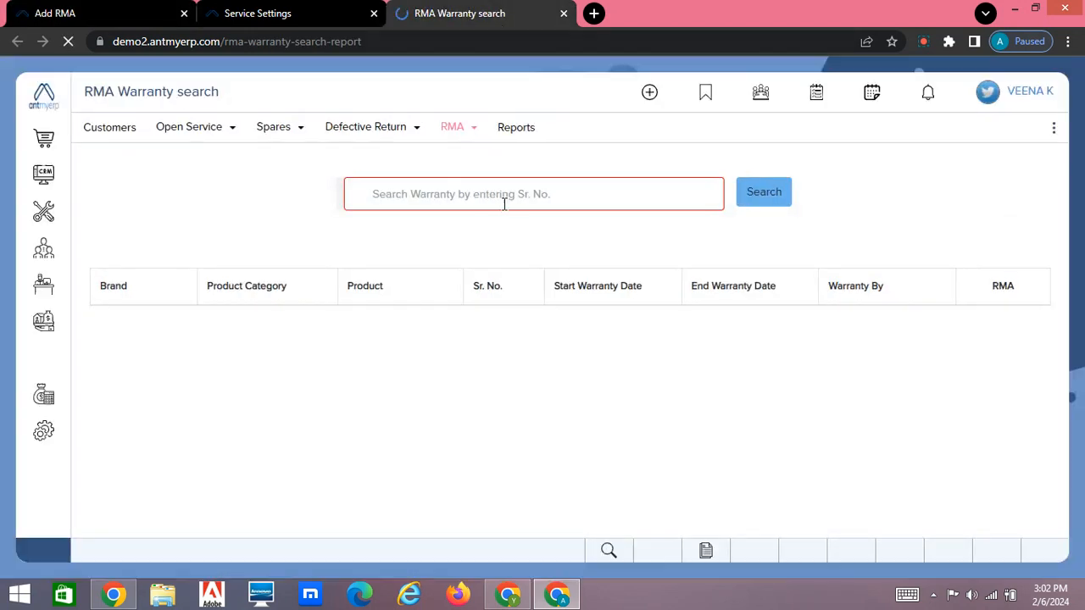
left_click(488, 195)
key("ctrl+v")
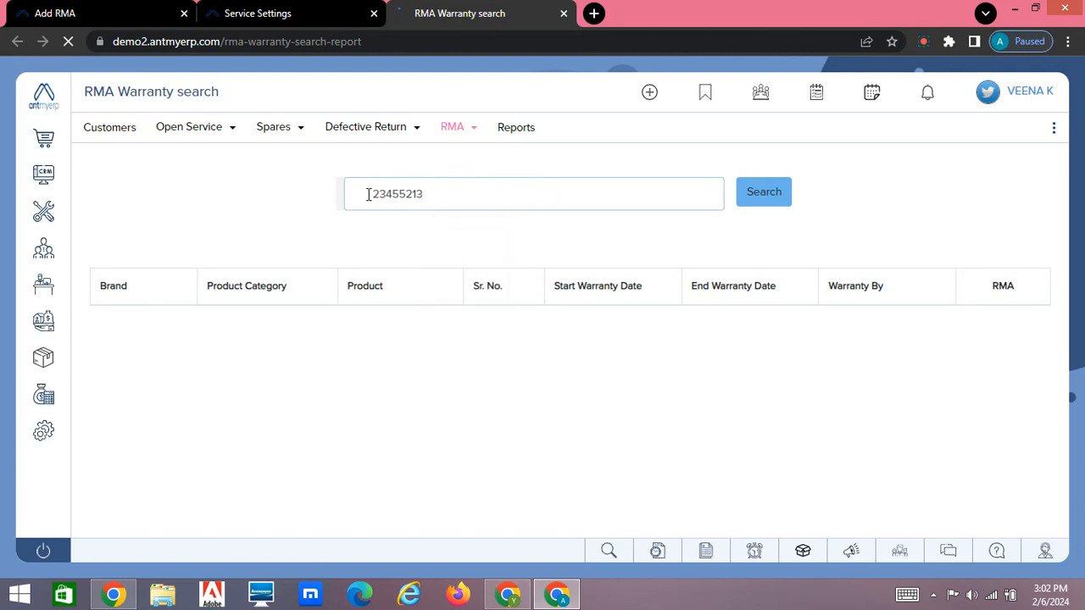
key("Return")
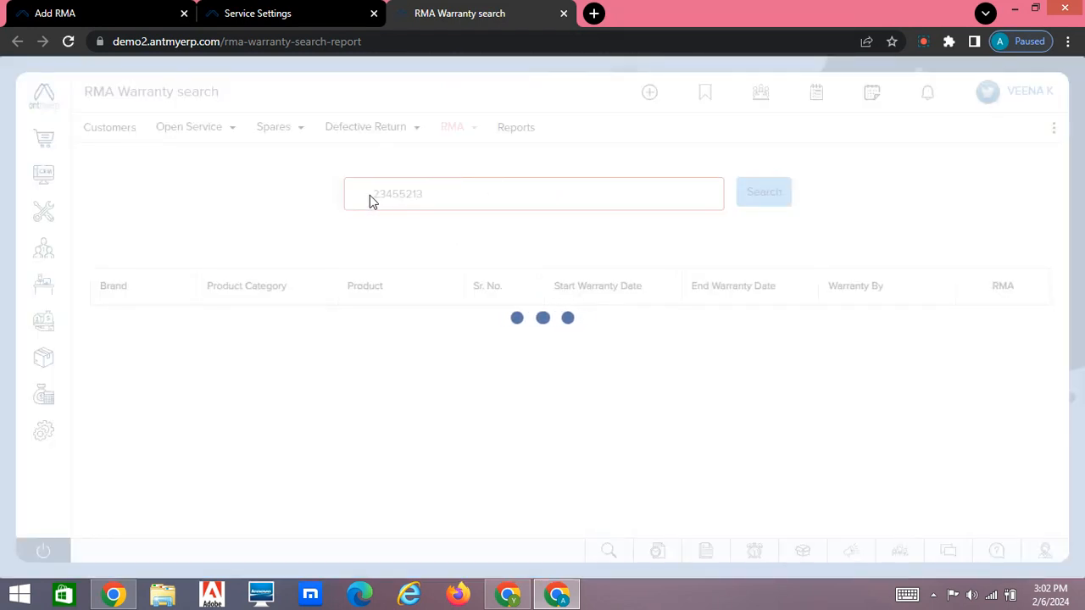
Step: Correct the warranty search's serial number to 123455213 and run the search again
left_click(373, 194)
type("1")
left_click(755, 202)
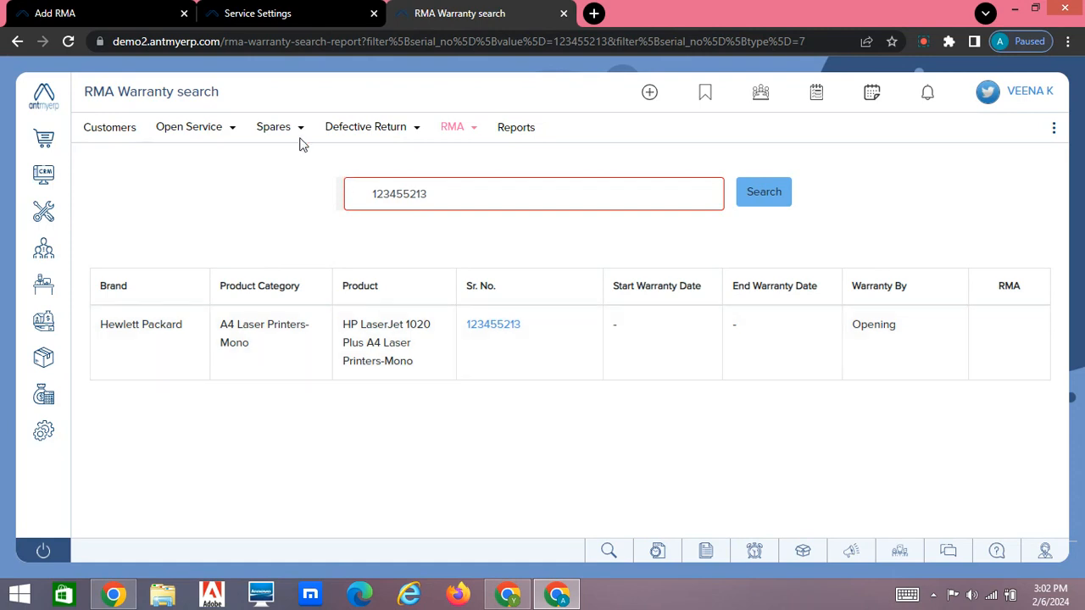
Step: From the RMA list, open the blank RMA creation form in a separate browser tab and review its fields
left_click(132, 13)
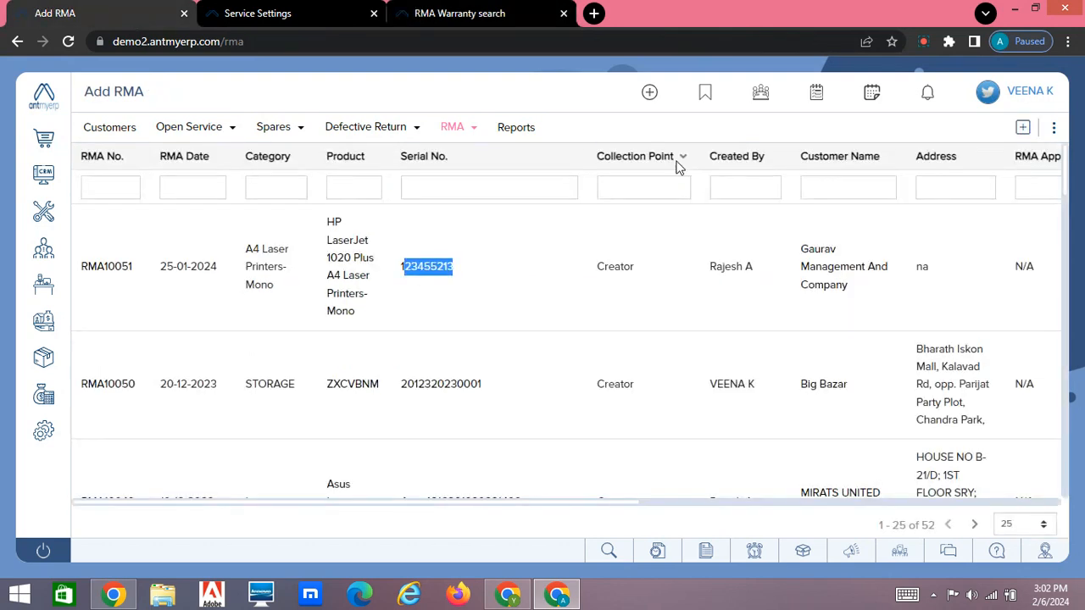
middle_click(1023, 129)
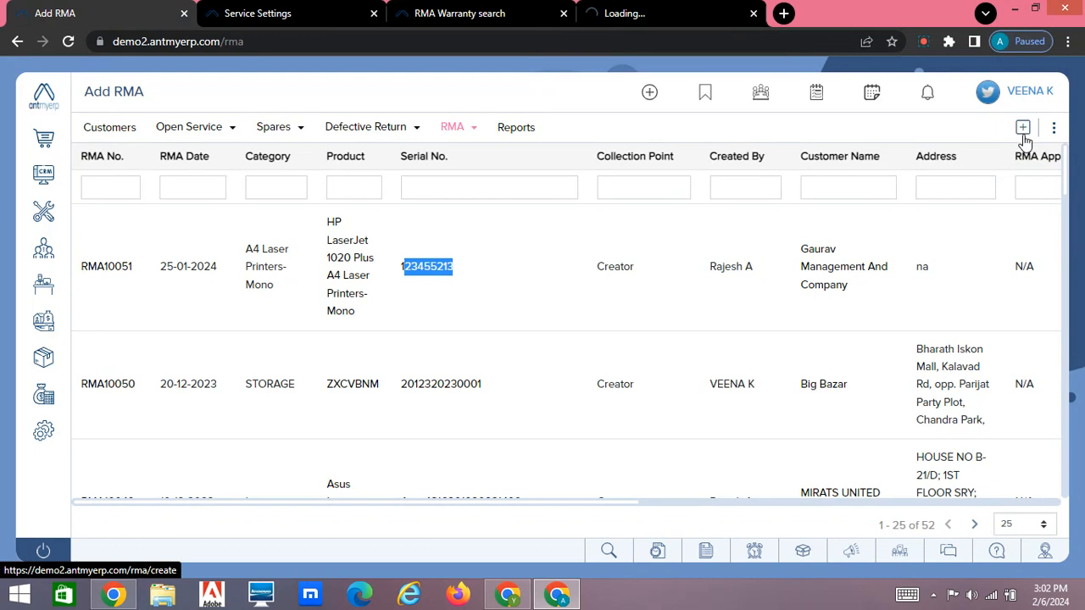
left_click(642, 12)
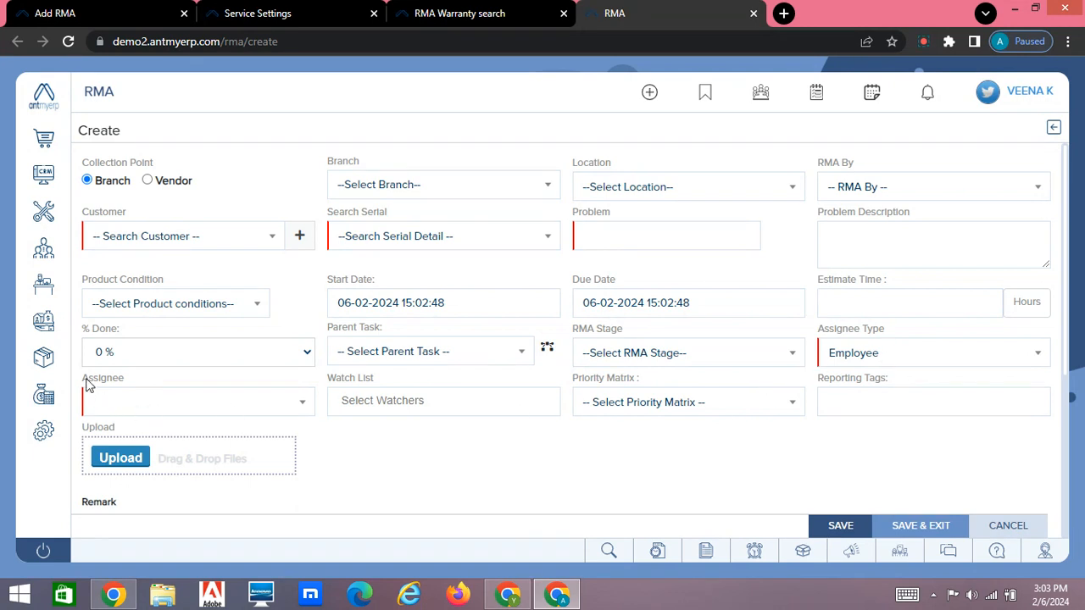
Step: Return to the RMA list, look through its columns as far as Action, and open RMA10051 for editing
left_click(132, 13)
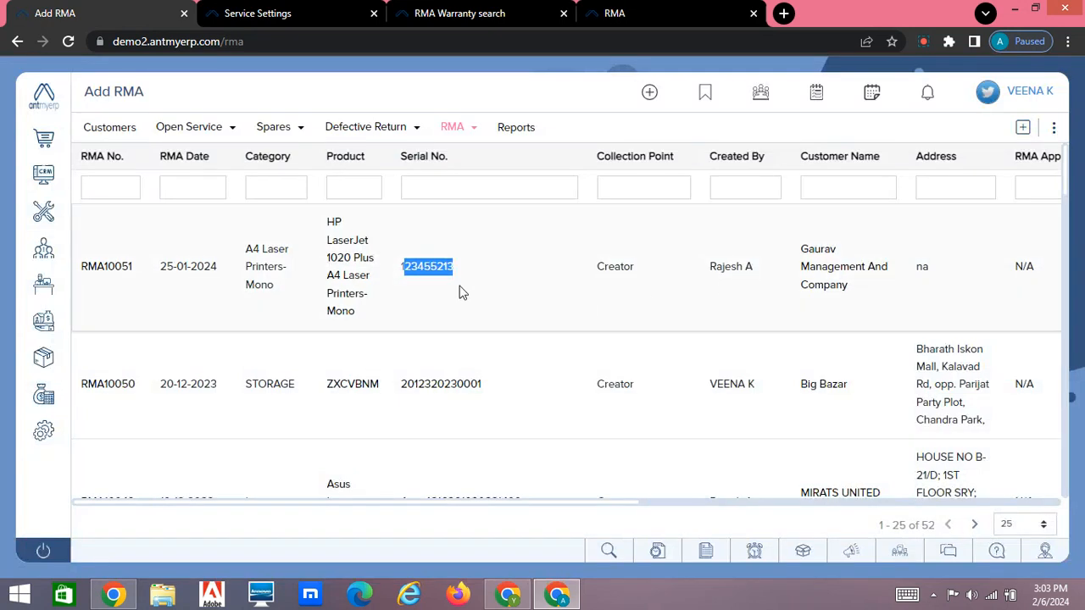
left_click(512, 318)
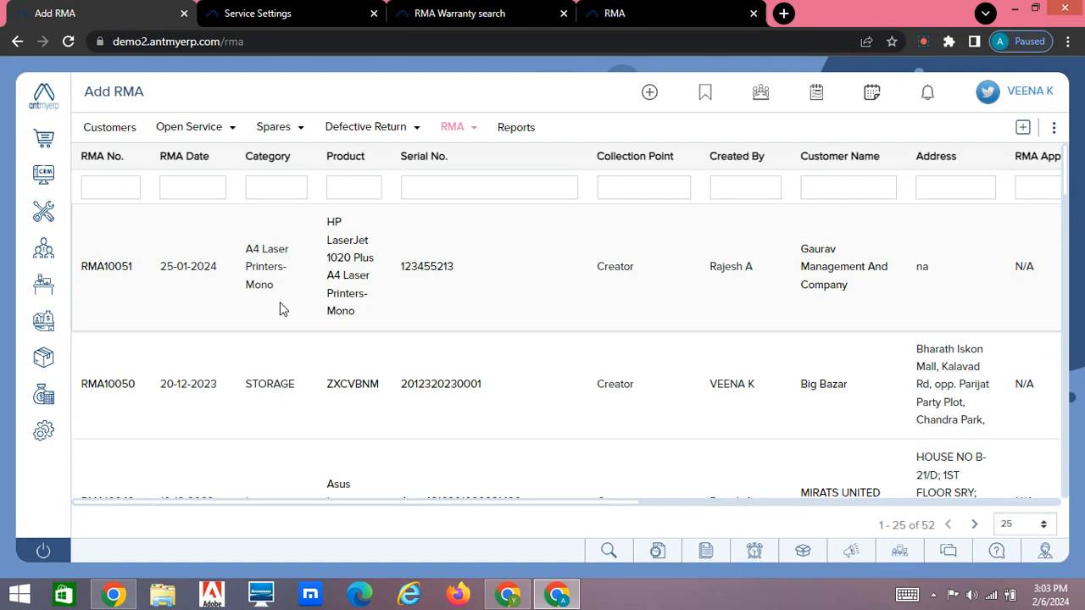
scroll(523, 292, "right", 5)
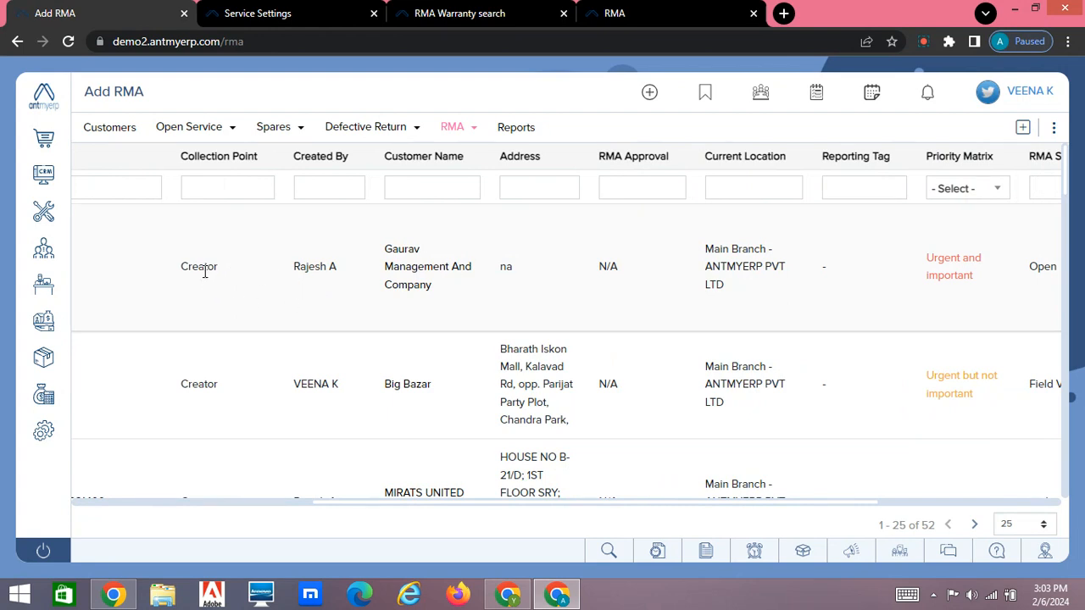
scroll(319, 292, "right", 5)
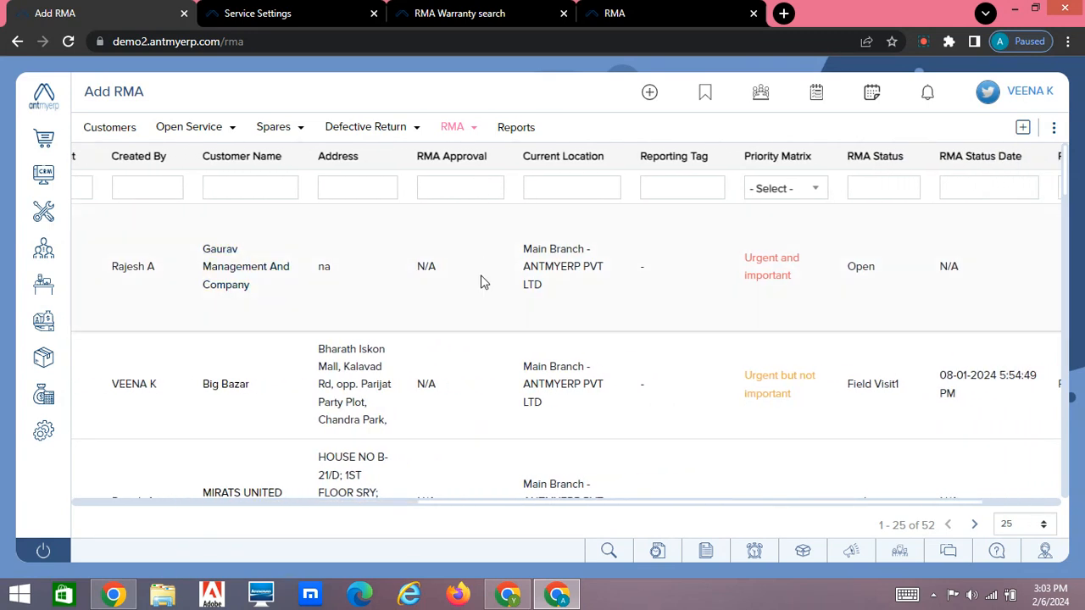
scroll(480, 282, "right", 4)
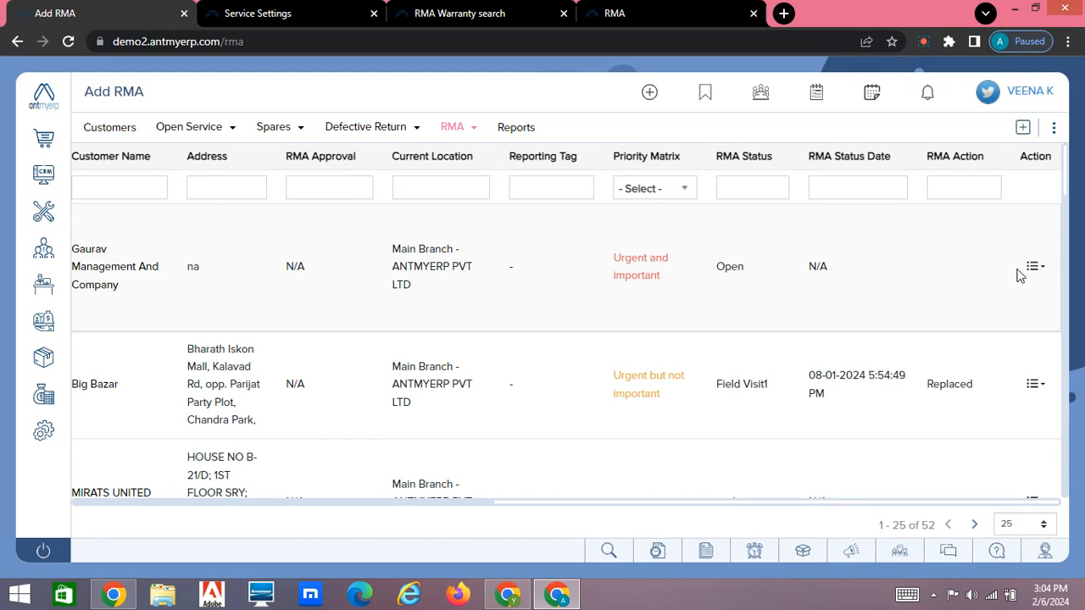
left_click(1042, 270)
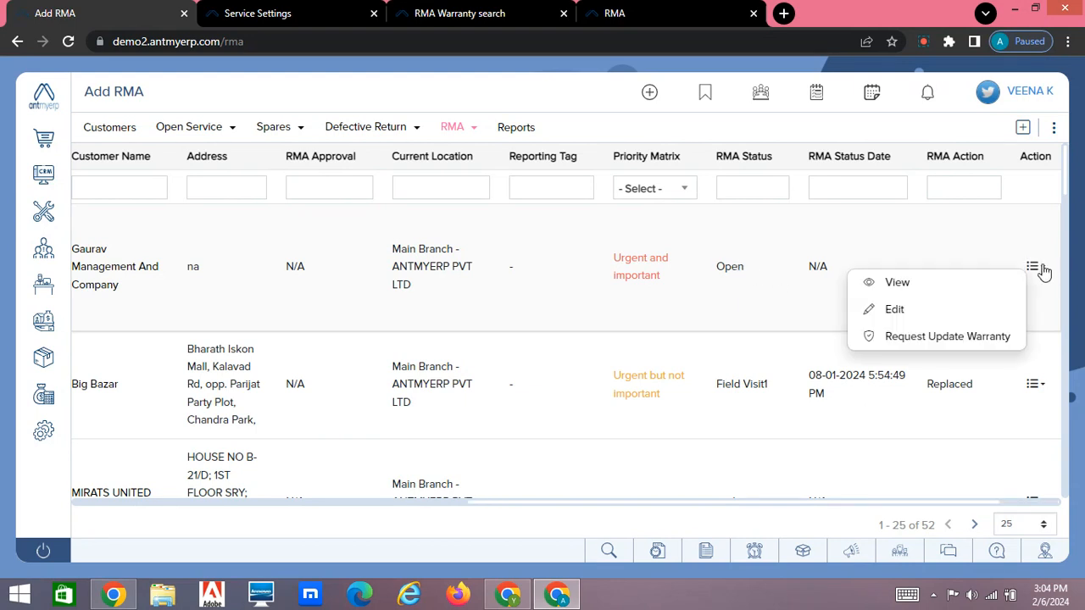
left_click(897, 311)
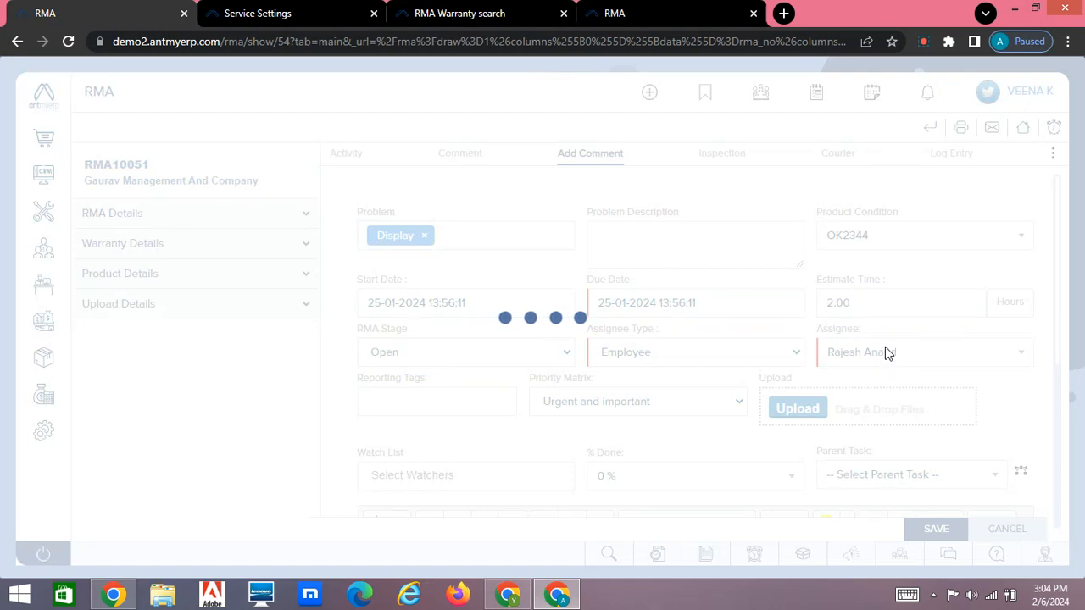
Step: Reassign RMA10051 to another employee, set its RMA Stage to Inward, and save the changes
left_click(904, 359)
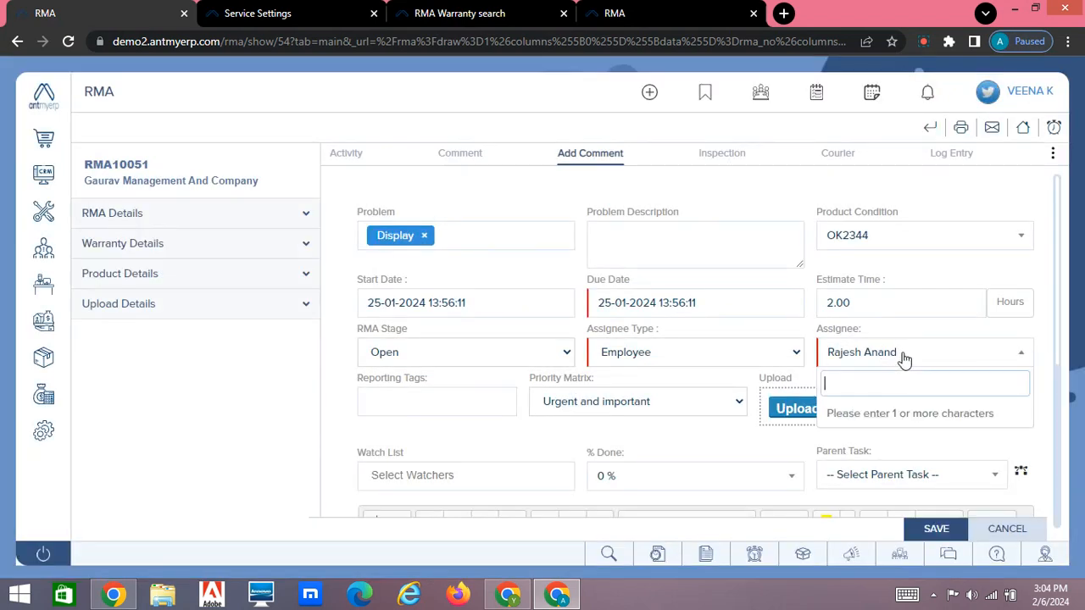
type("veena")
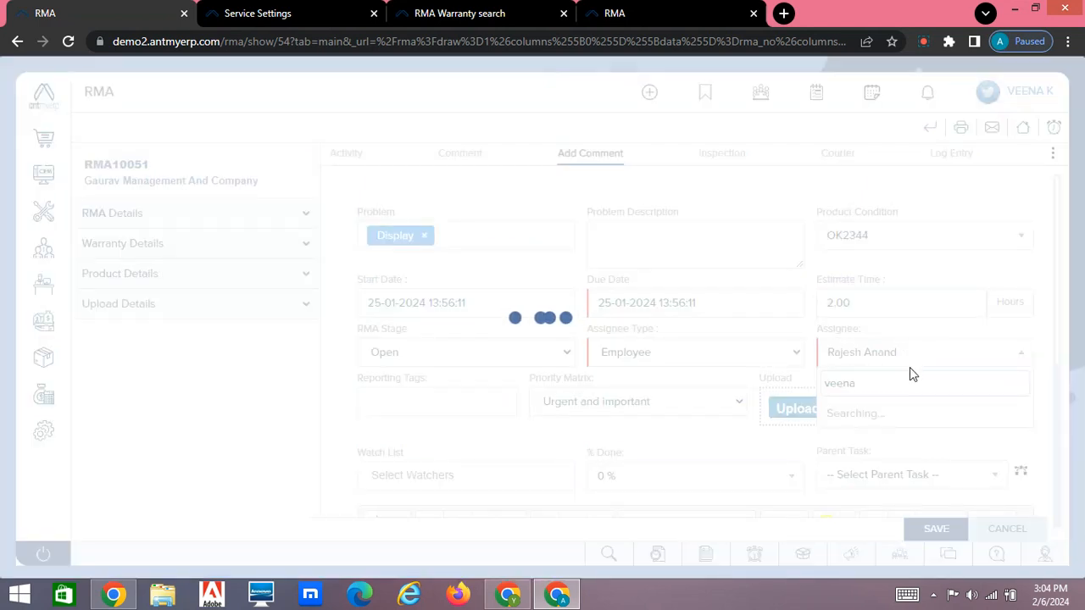
left_click(907, 420)
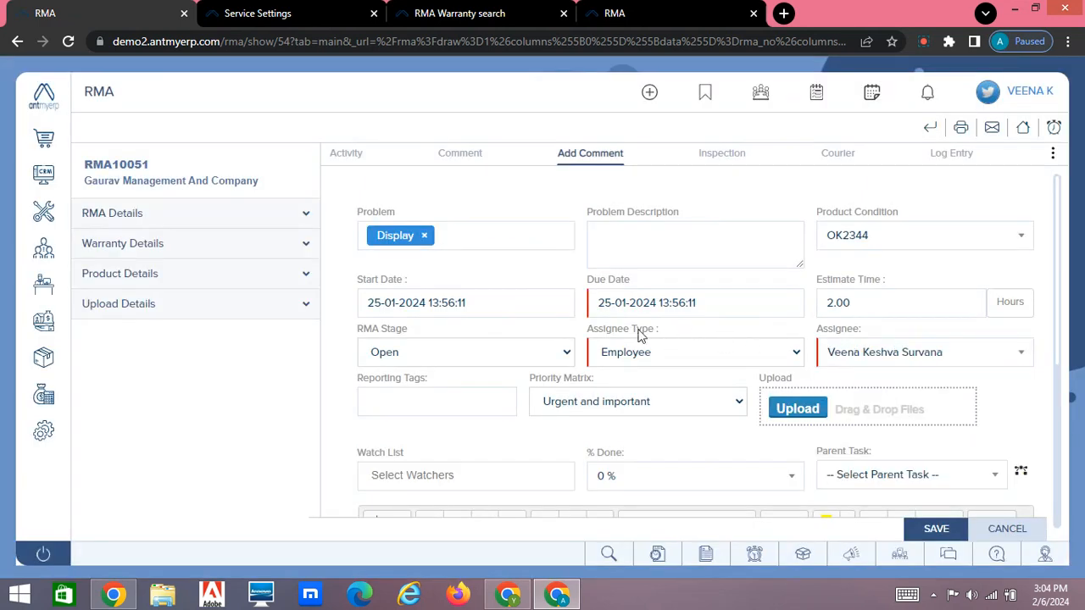
left_click(453, 356)
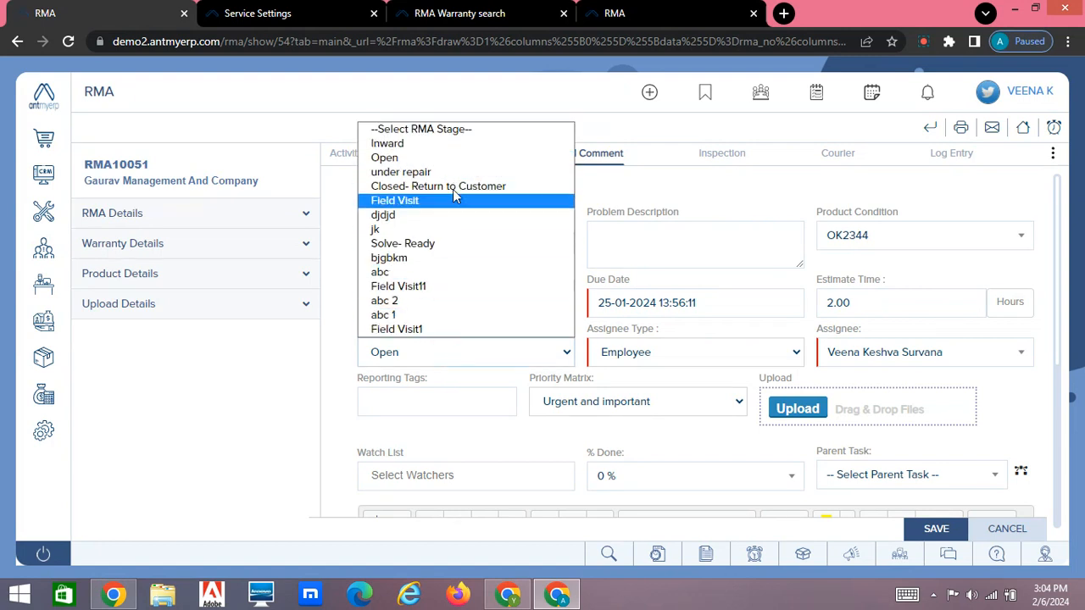
left_click(459, 143)
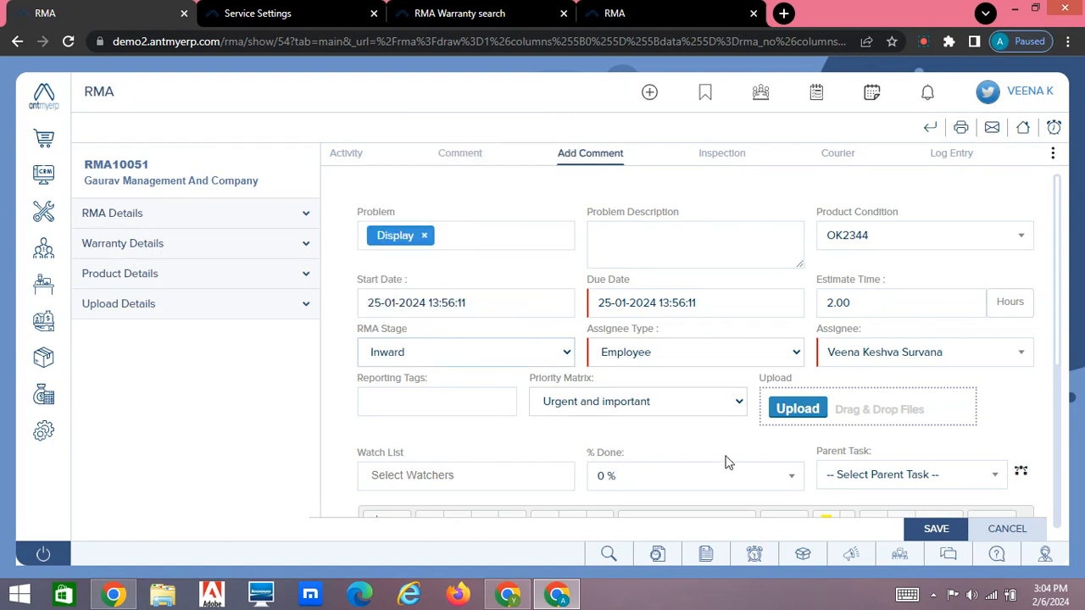
left_click(936, 529)
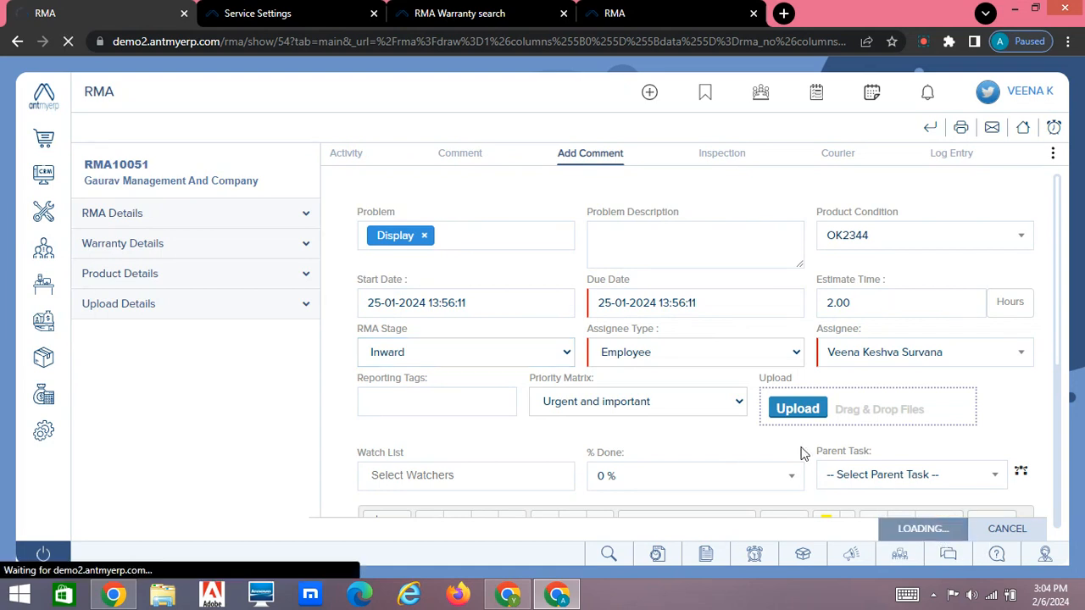
scroll(735, 438, "down", 4)
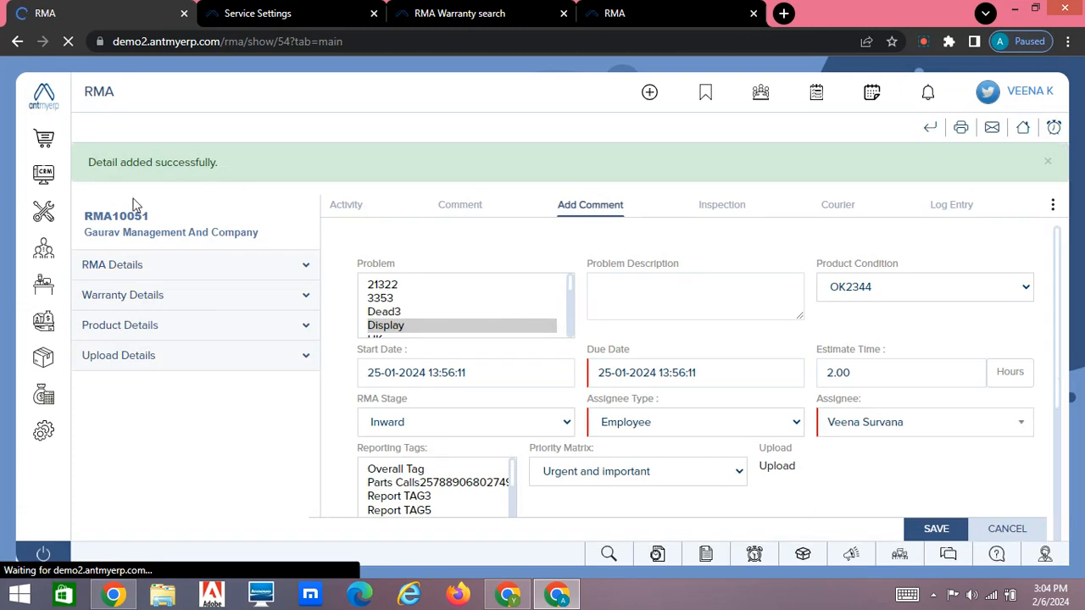
Step: Replace the blank RMA form's browser tab with a fresh RMA list and check the RMA Status of RMA10051
left_click(44, 214)
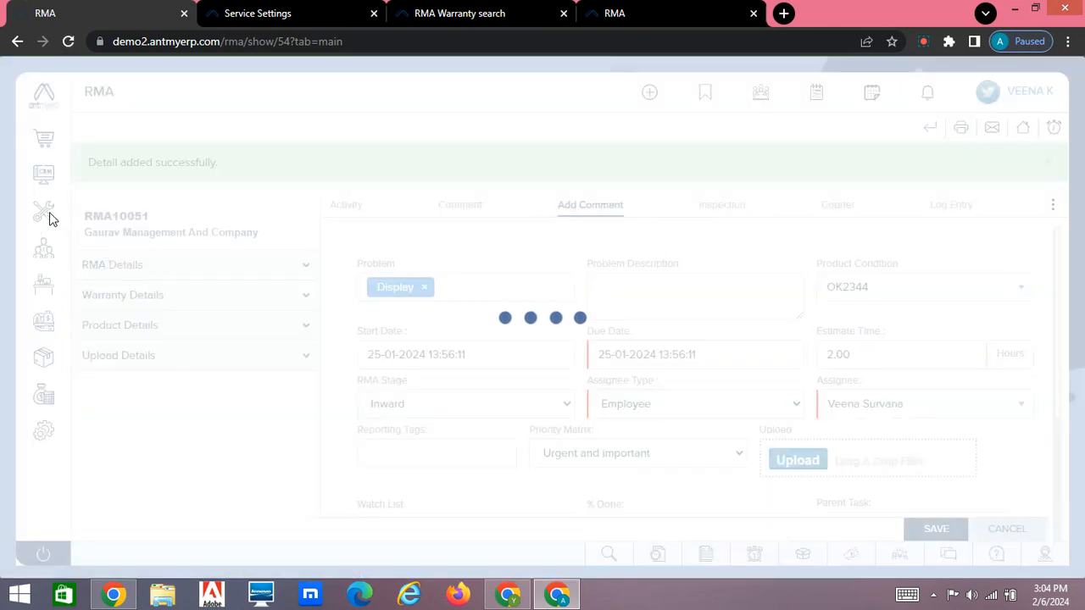
mouse_move(49, 218)
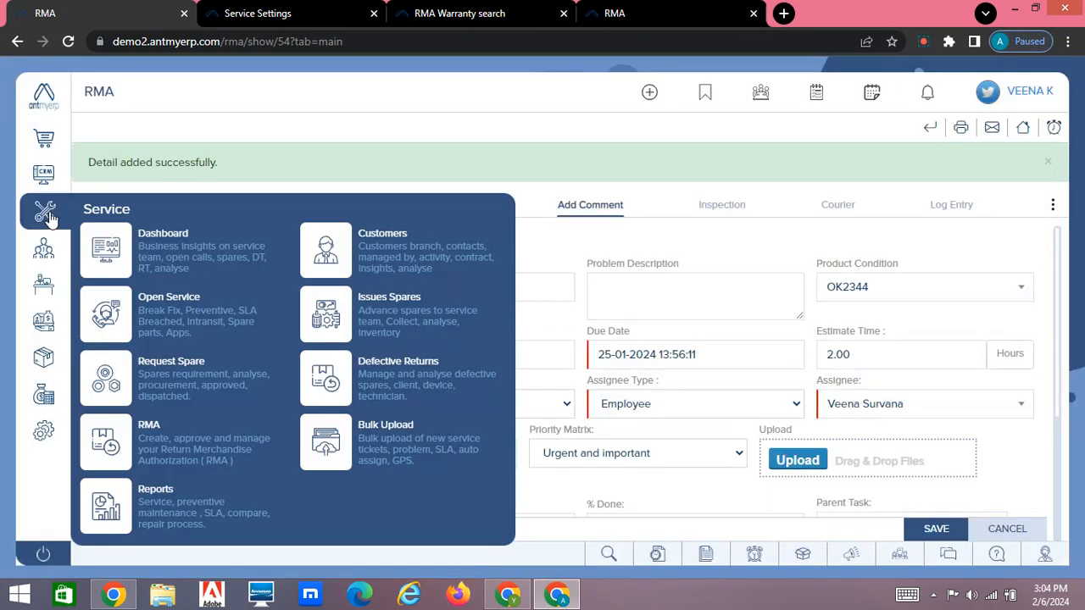
middle_click(149, 433)
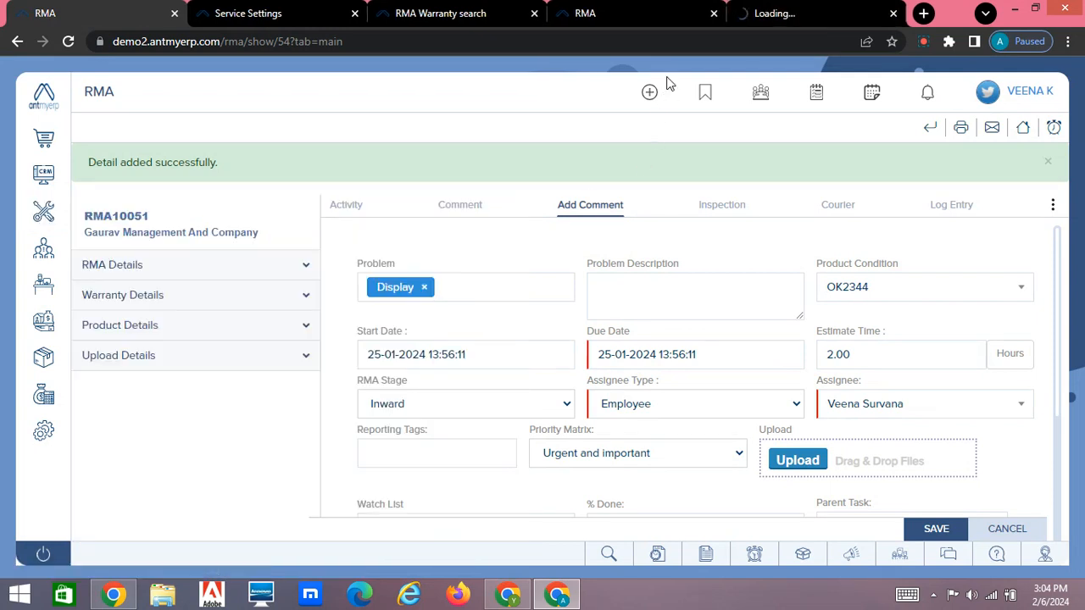
left_click(713, 14)
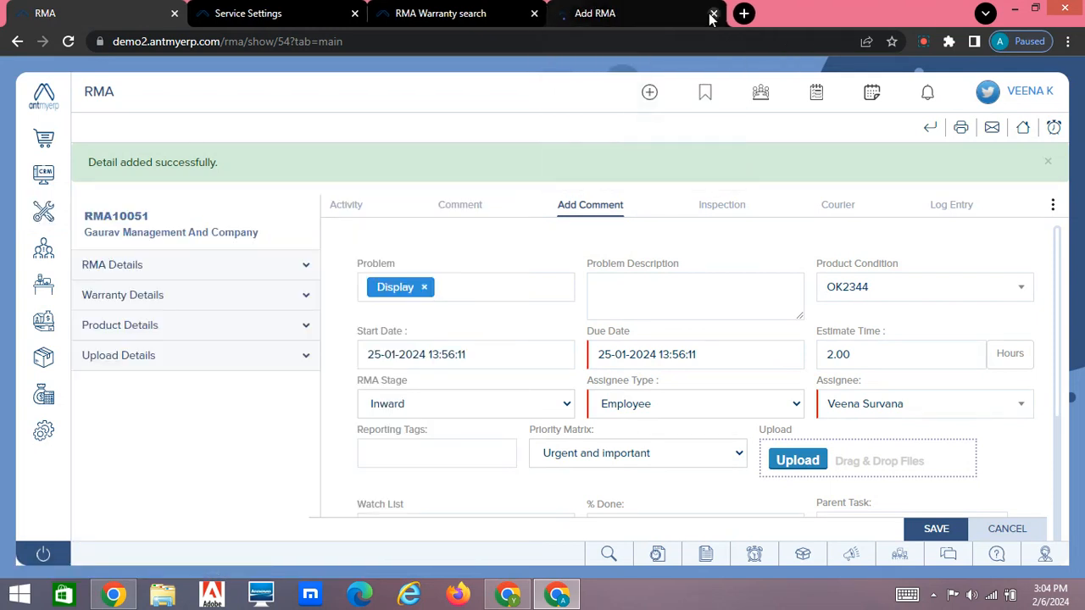
left_click(617, 13)
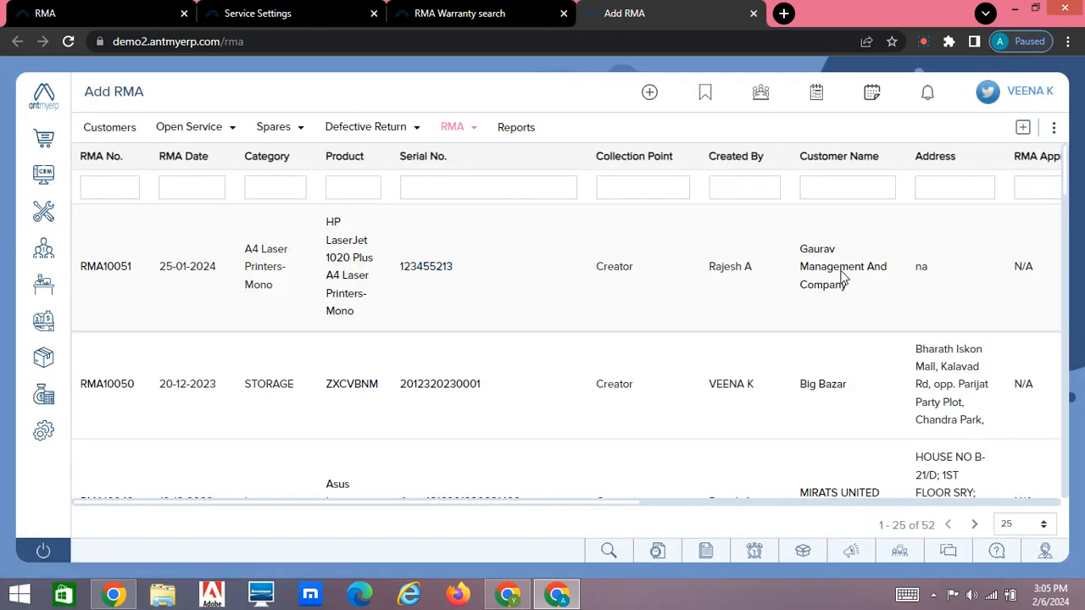
scroll(841, 278, "right", 10)
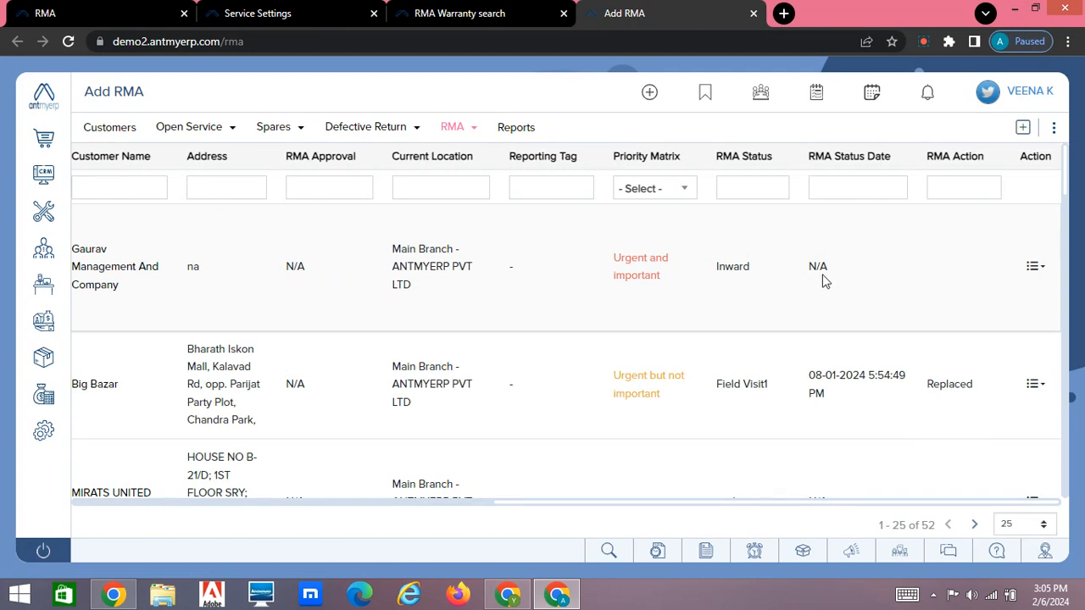
left_click_drag(712, 268, 767, 273)
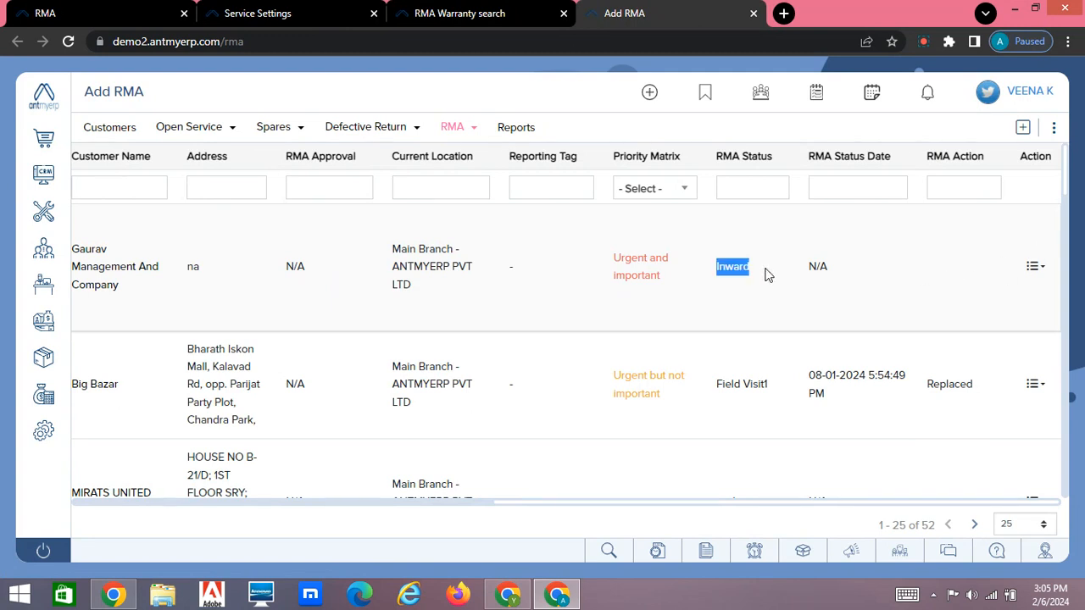
Step: Open the RMA list's Own column management and save it with all columns from RMA No. to RMA Action enabled
left_click(1055, 128)
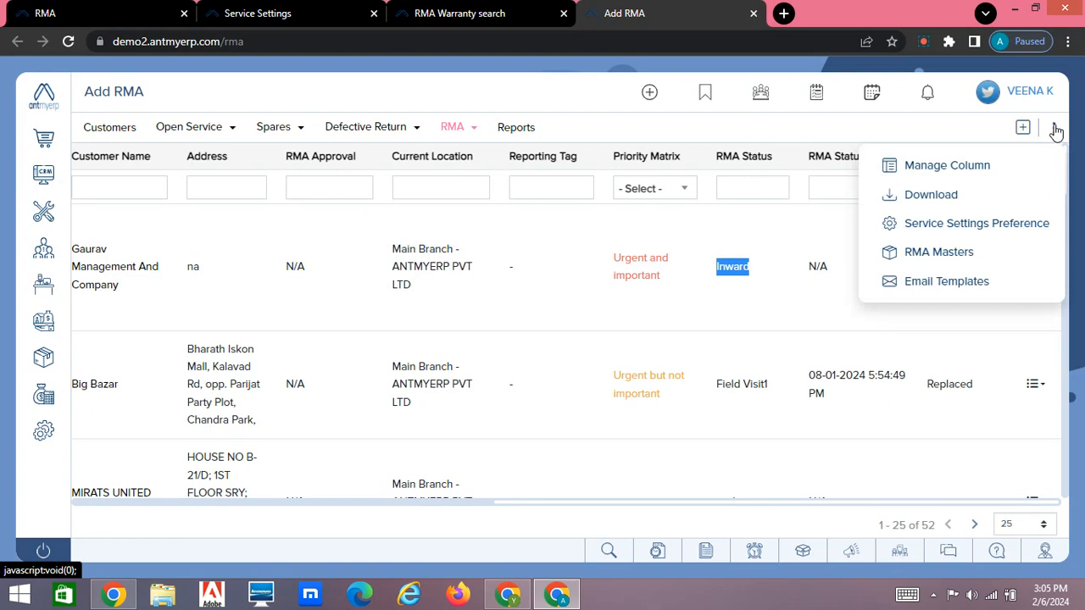
mouse_move(957, 175)
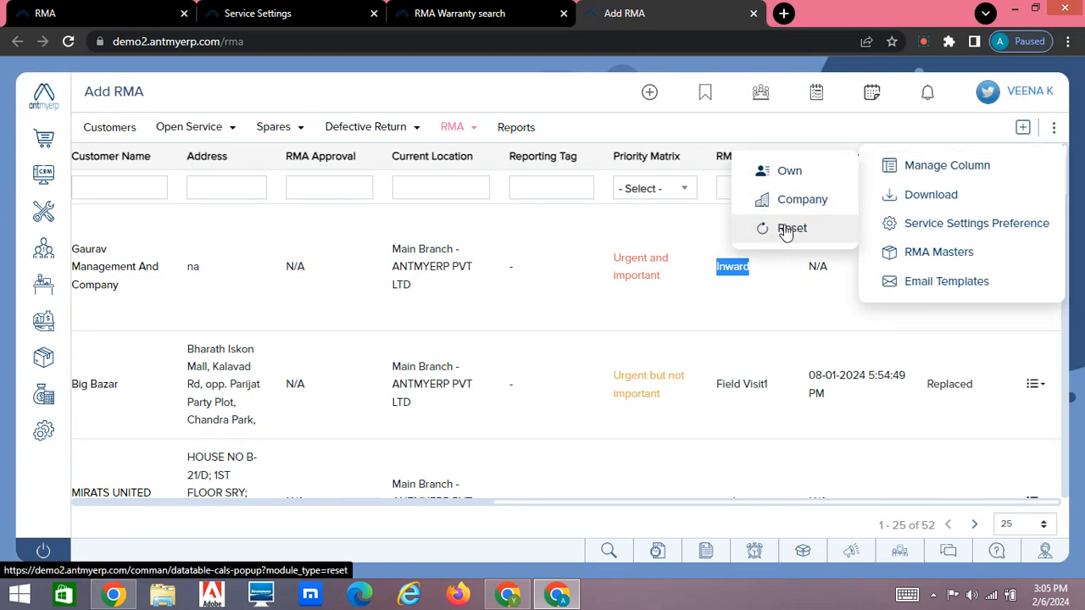
left_click(786, 174)
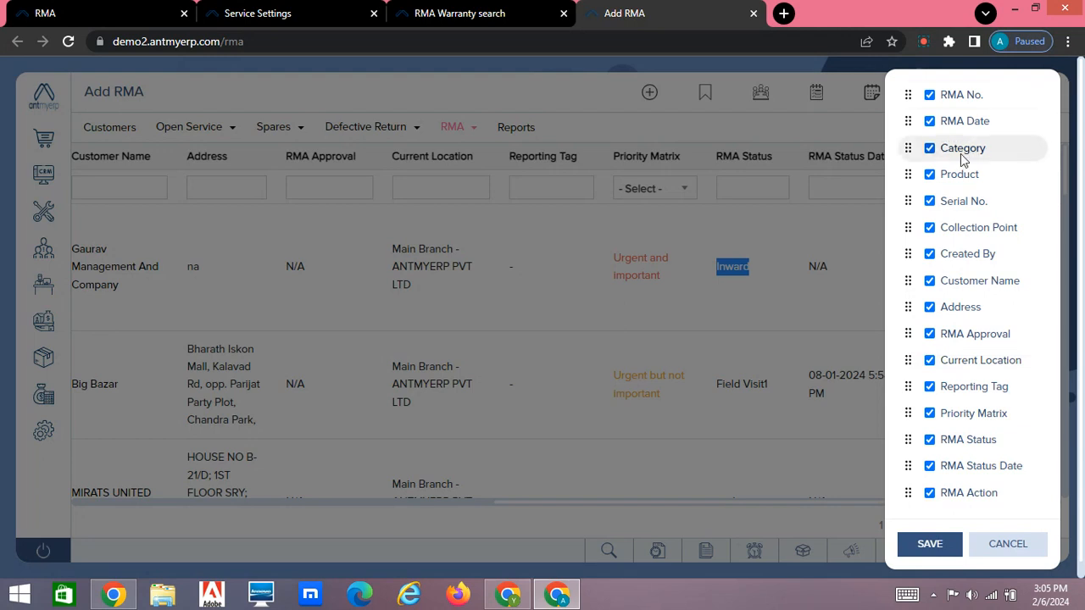
mouse_move(963, 155)
left_mouse_down()
mouse_move(961, 114)
mouse_move(960, 153)
left_mouse_up()
left_click(930, 544)
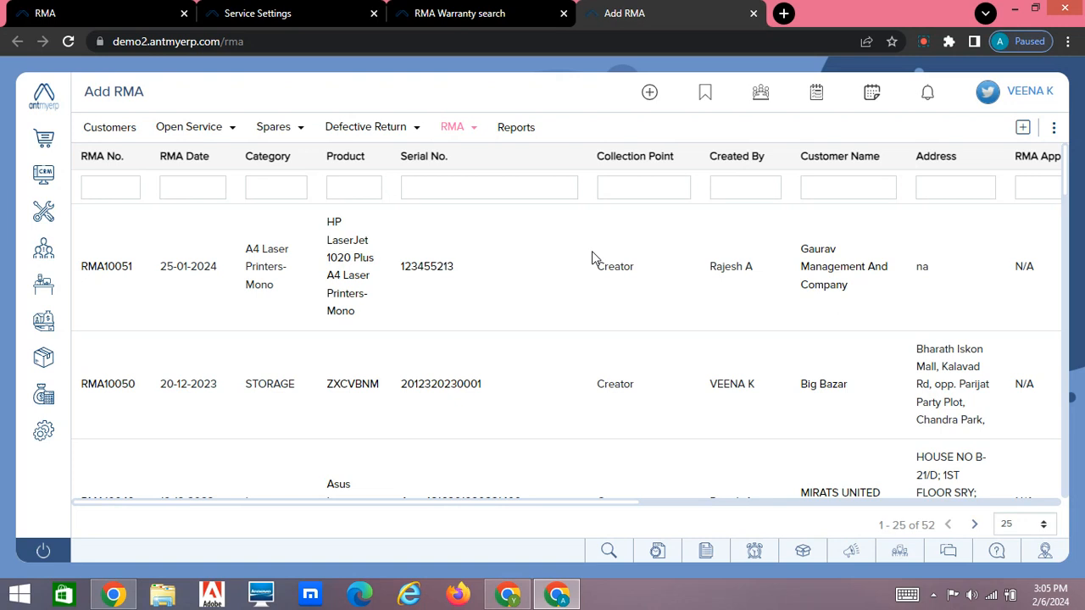
Step: Review the RMA list's columns across to Action and look over the RMA Status of the first few records
scroll(591, 251, "right", 3)
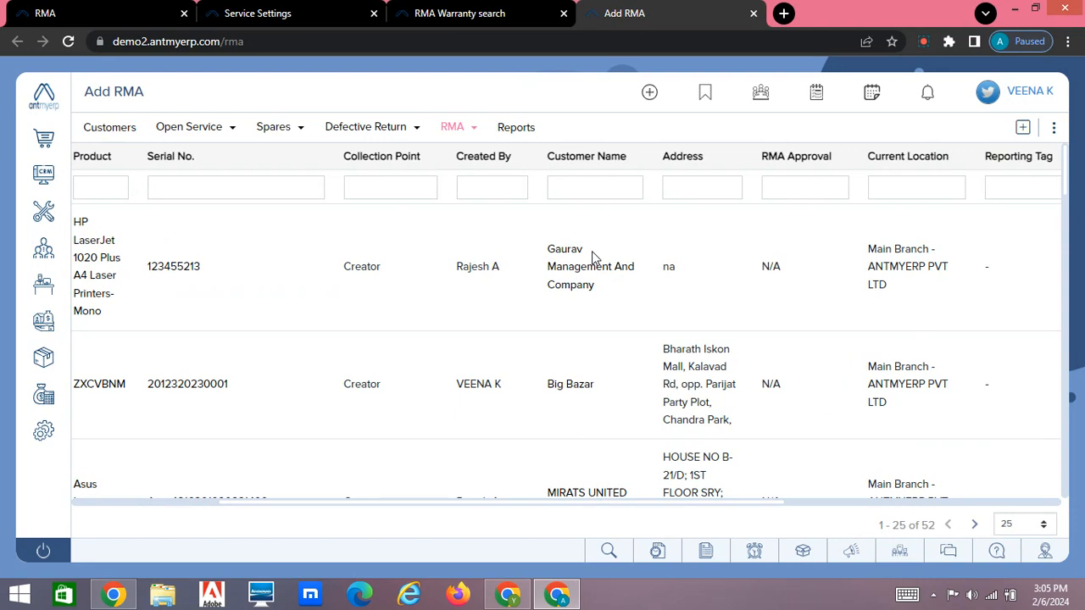
scroll(592, 251, "right", 4)
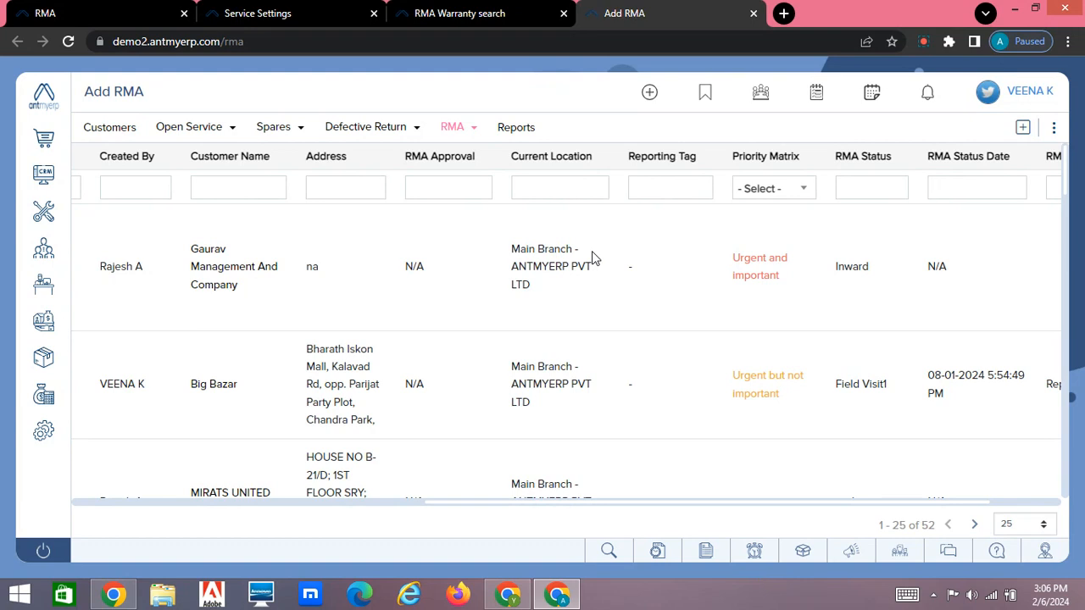
scroll(592, 251, "right", 2)
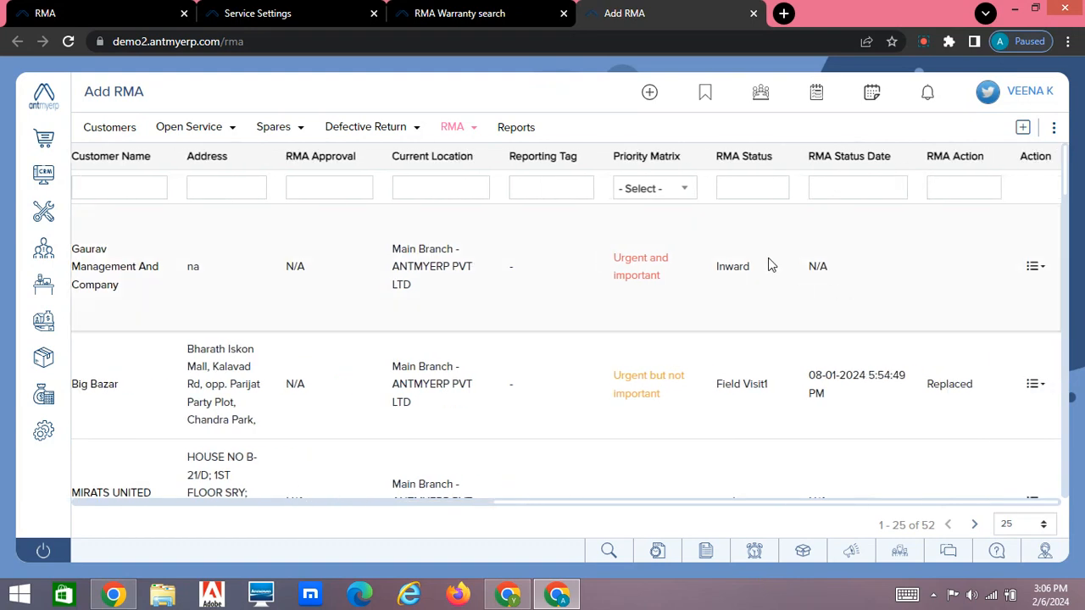
scroll(769, 267, "down", 3)
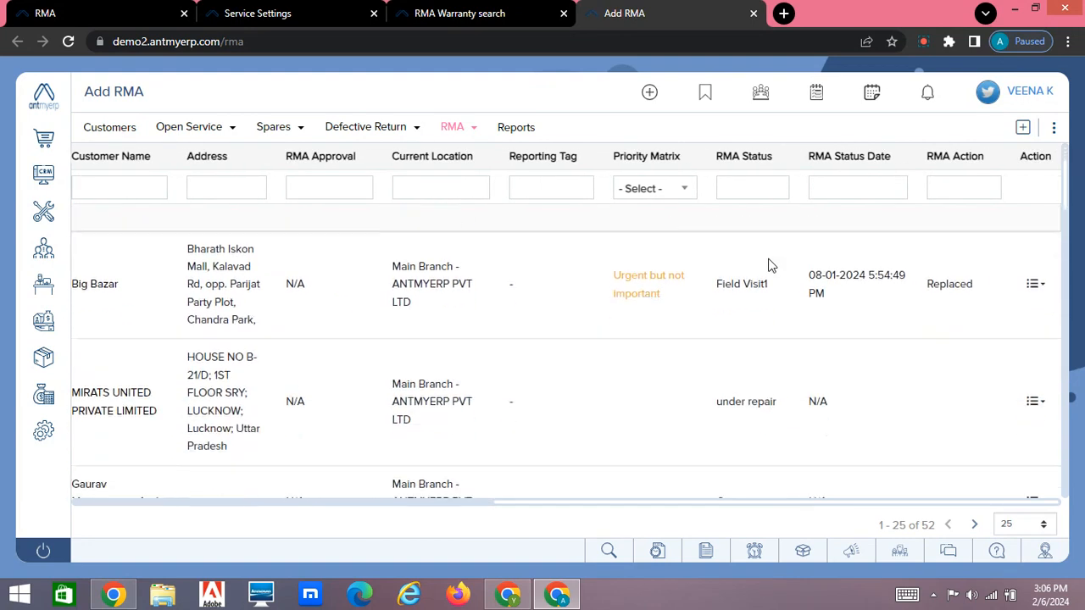
scroll(770, 267, "up", 2)
scroll(770, 266, "up", 1)
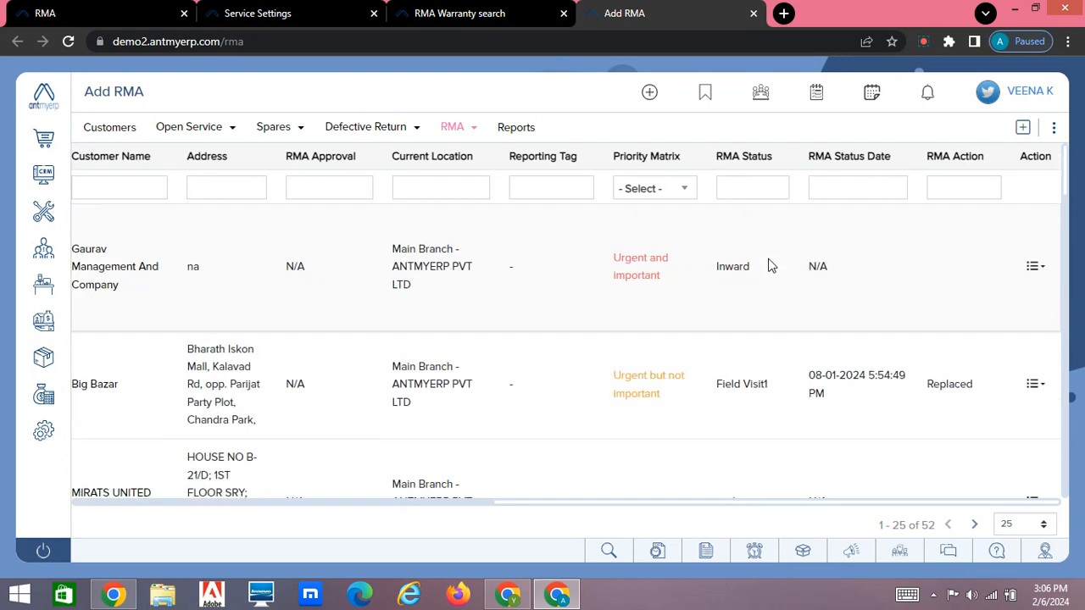
Step: Open RMA10051 for editing from the RMA list, set its RMA Stage to Solve- Ready, and save
left_click(1036, 270)
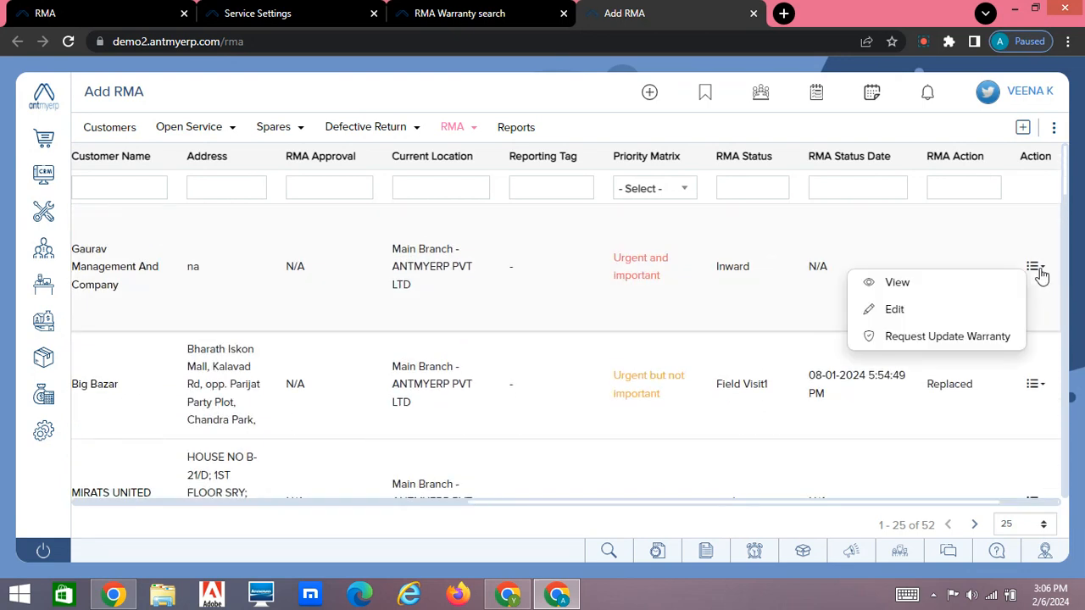
left_click(912, 310)
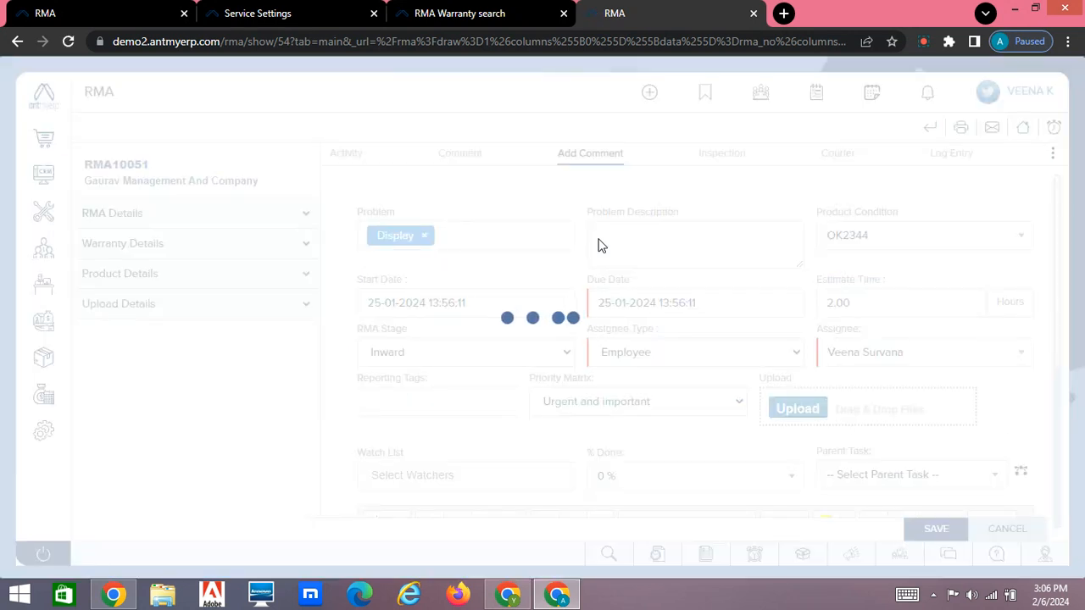
left_click(468, 360)
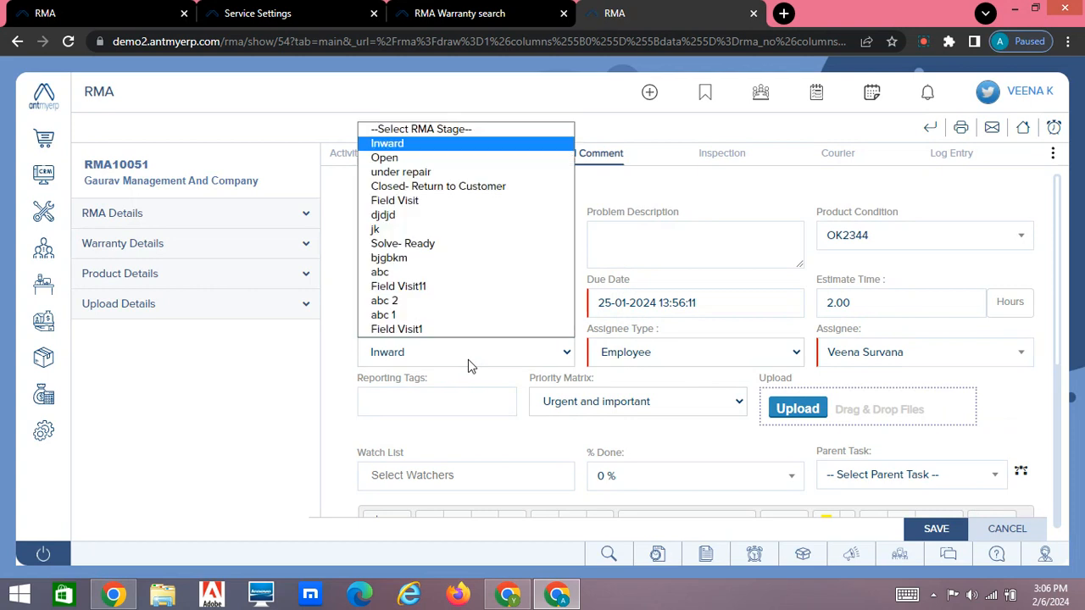
left_click(445, 244)
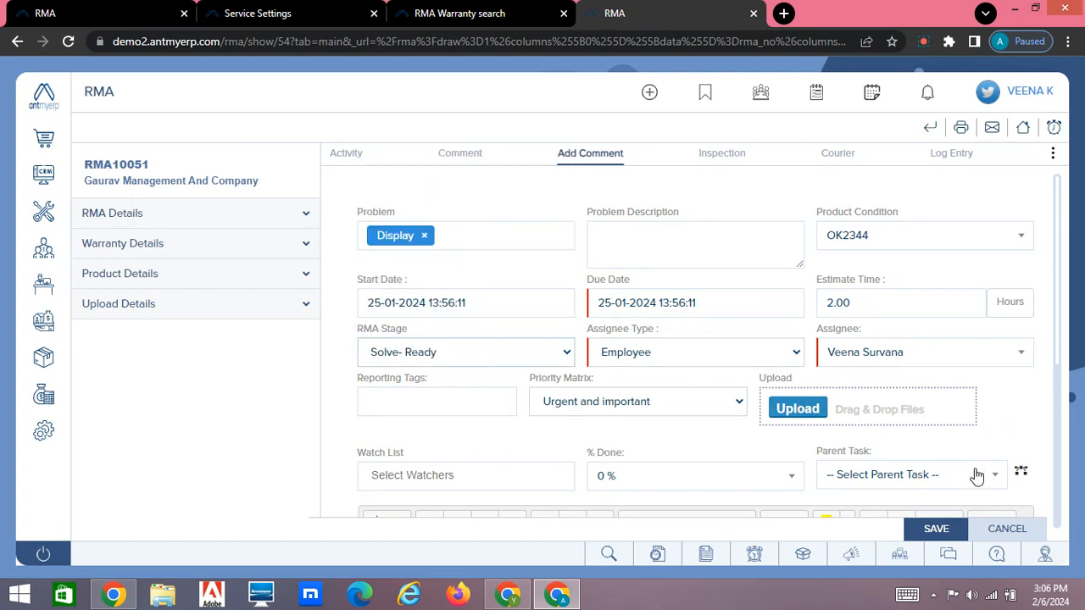
left_click(937, 529)
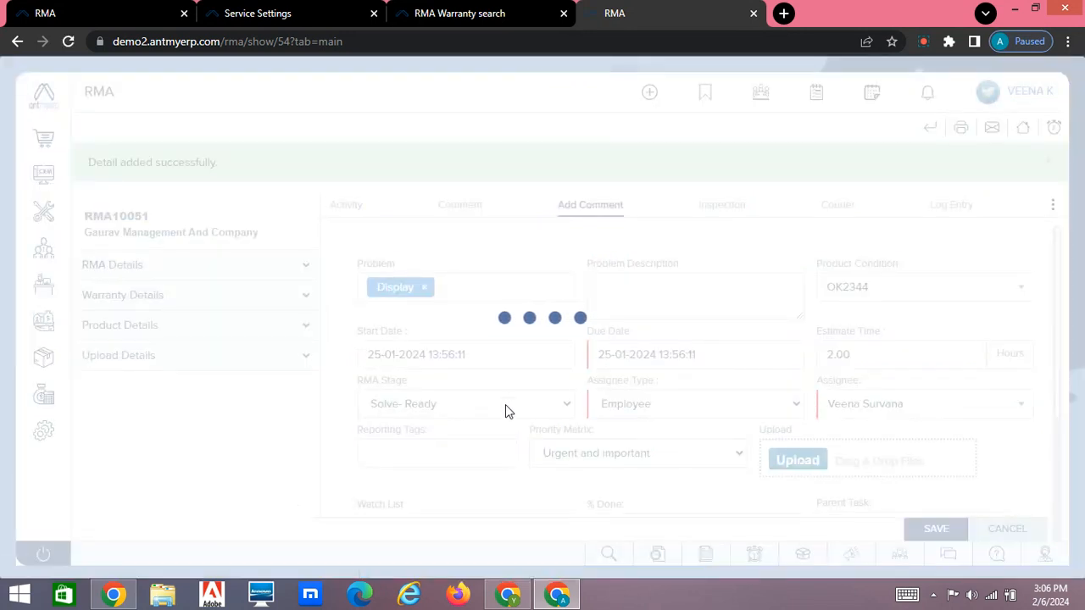
Step: Set the RMA Stage of RMA10051 to Closed- Return to Customer and save the record
left_click(490, 405)
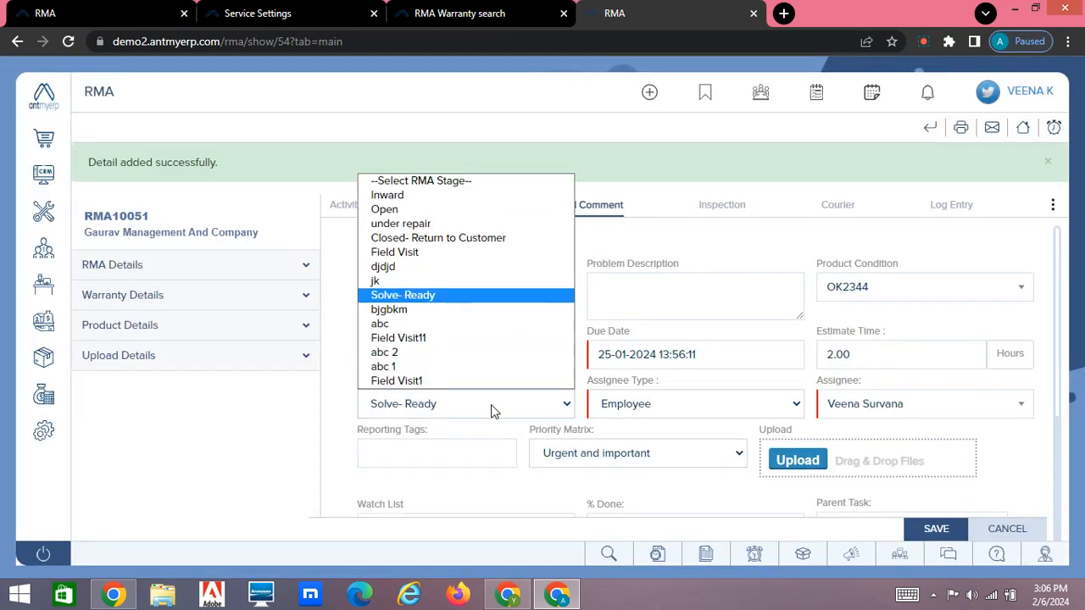
left_click(465, 244)
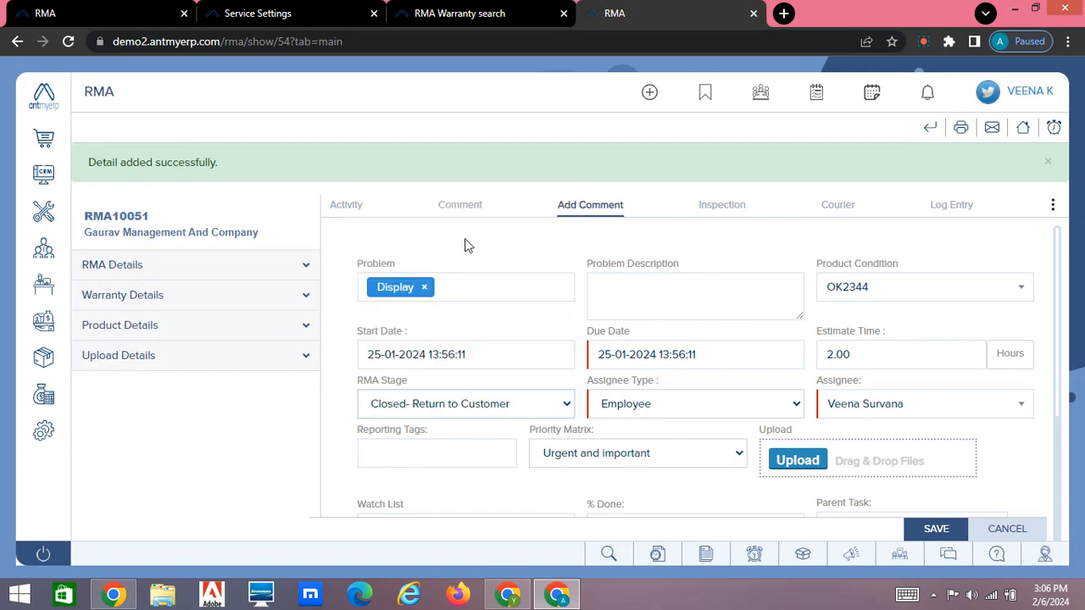
left_click(937, 530)
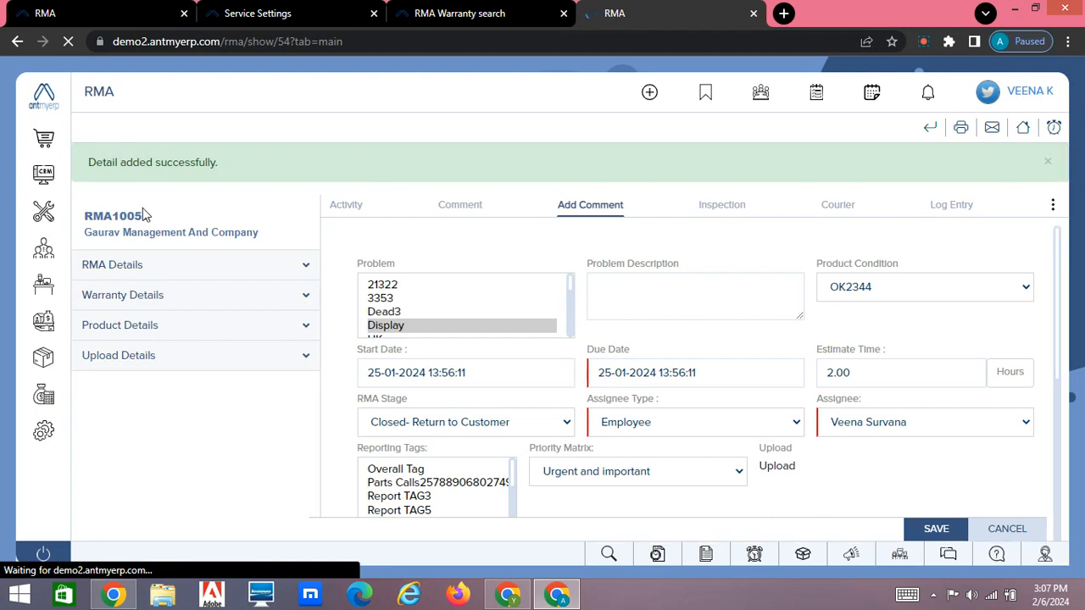
Step: Return to the Service module's RMA list and check the RMA Status of RMA10051
mouse_move(44, 216)
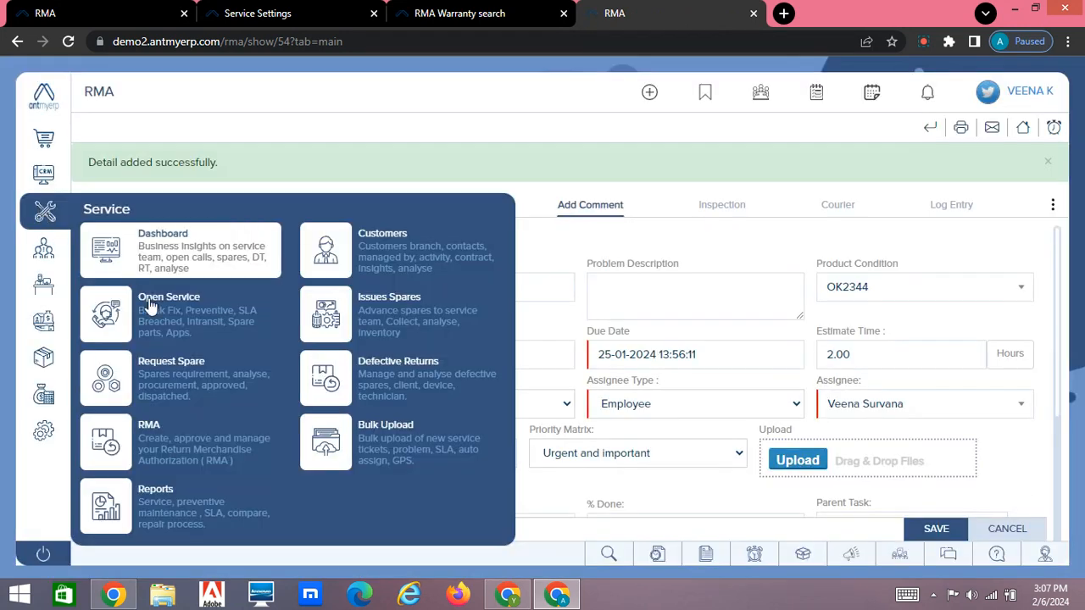
left_click(143, 430)
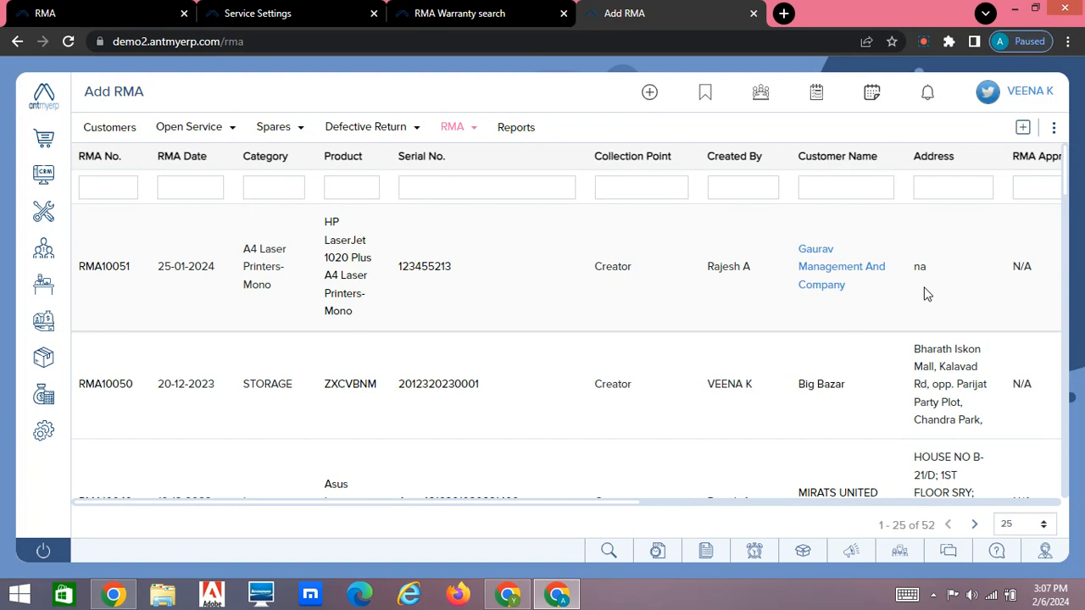
scroll(927, 293, "right", 10)
left_click_drag(717, 259, 774, 293)
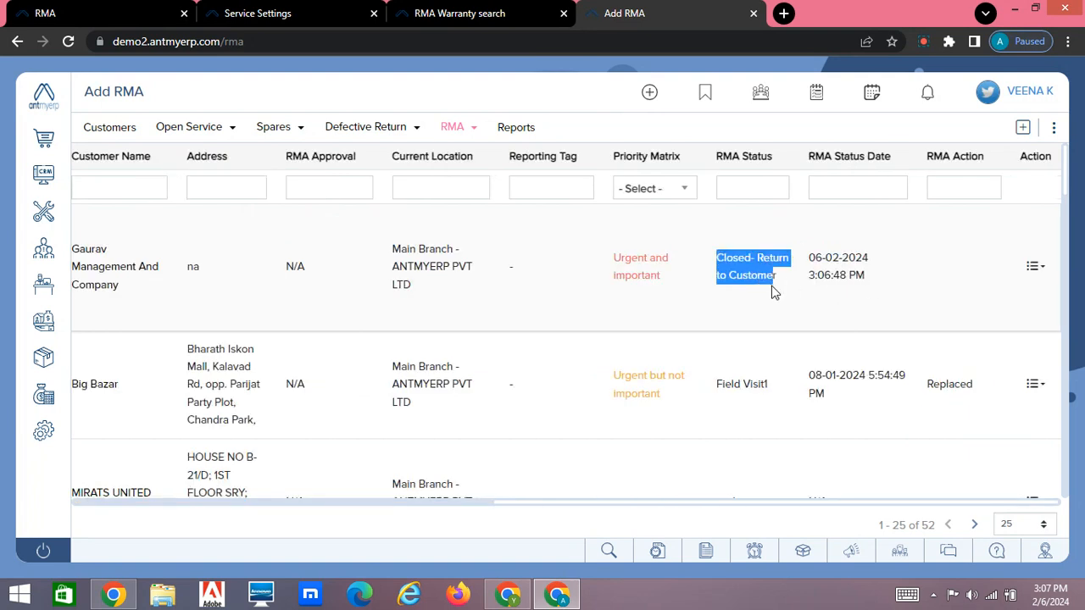